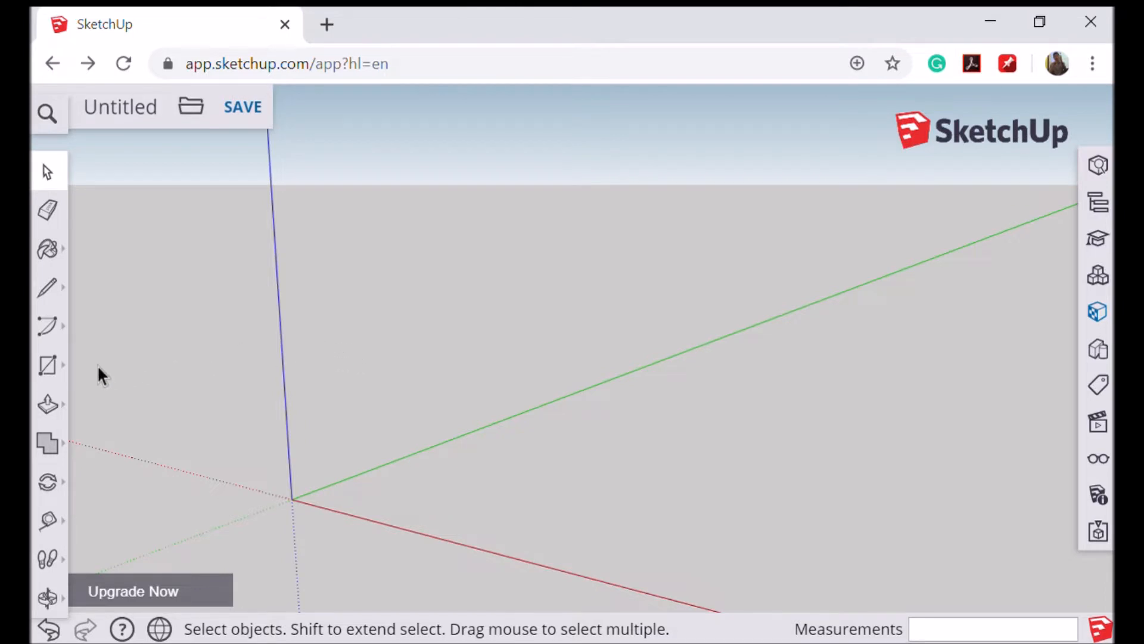
Draw a rectangle on the ground plane from the origin, about 6' by 7' 2"
{"action": "left_click", "coordinate": [46, 374]}
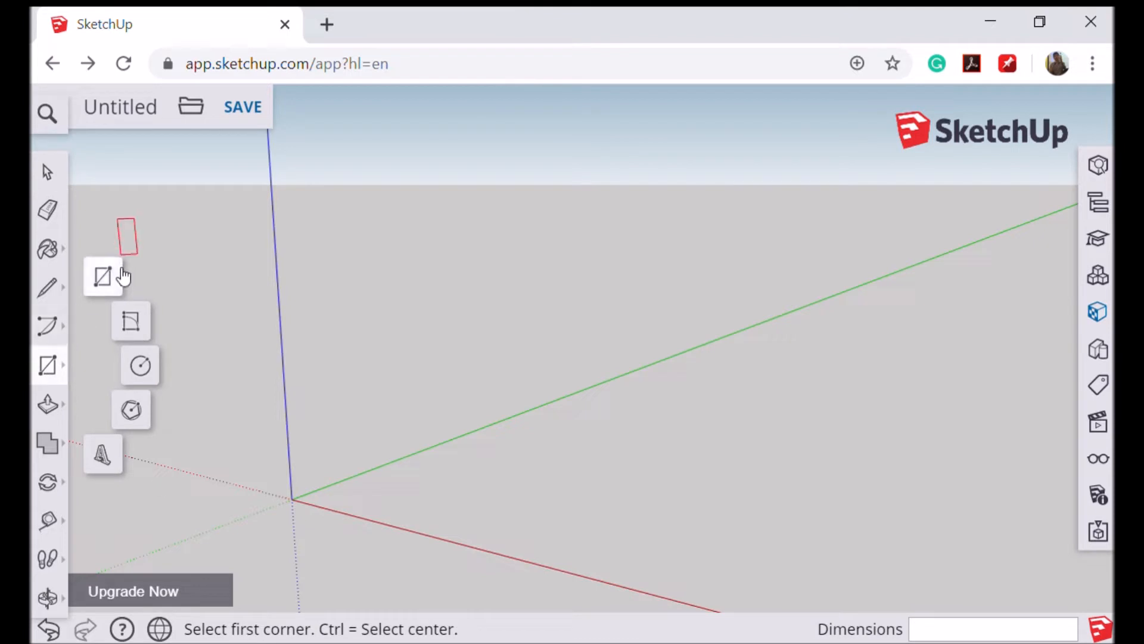
{"action": "left_click", "coordinate": [123, 276]}
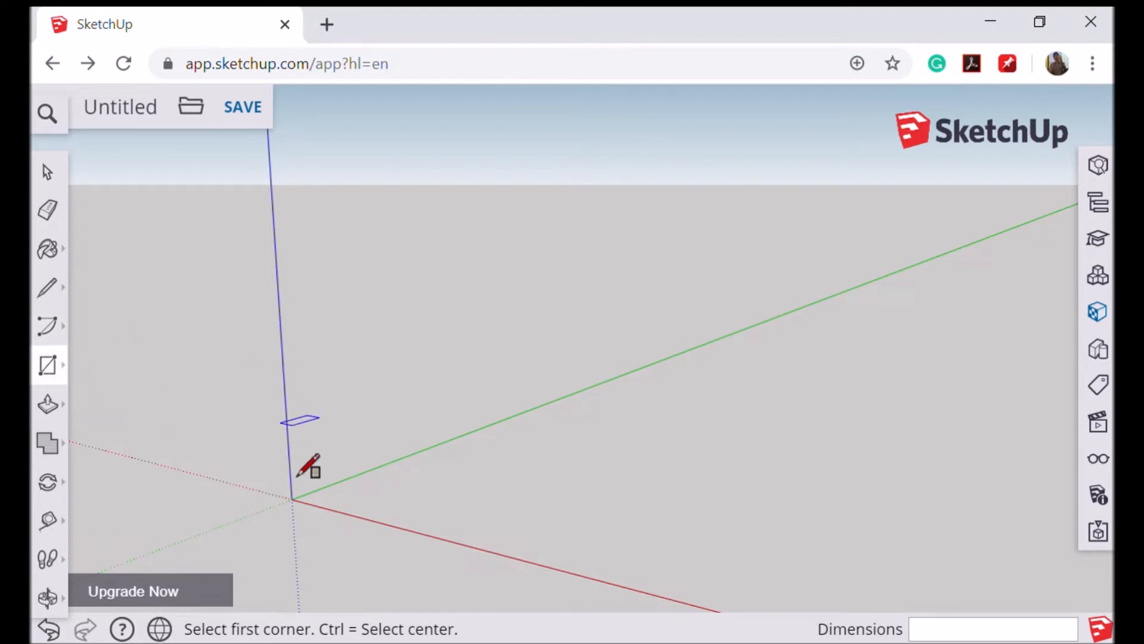
{"action": "left_click", "coordinate": [297, 530]}
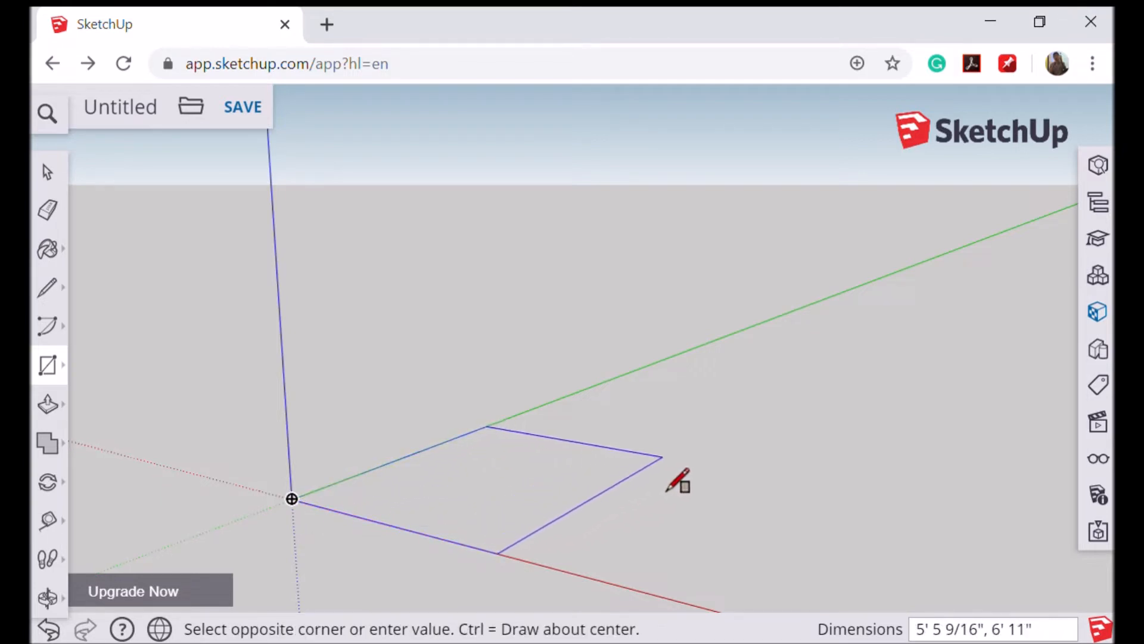
{"action": "left_click", "coordinate": [691, 490]}
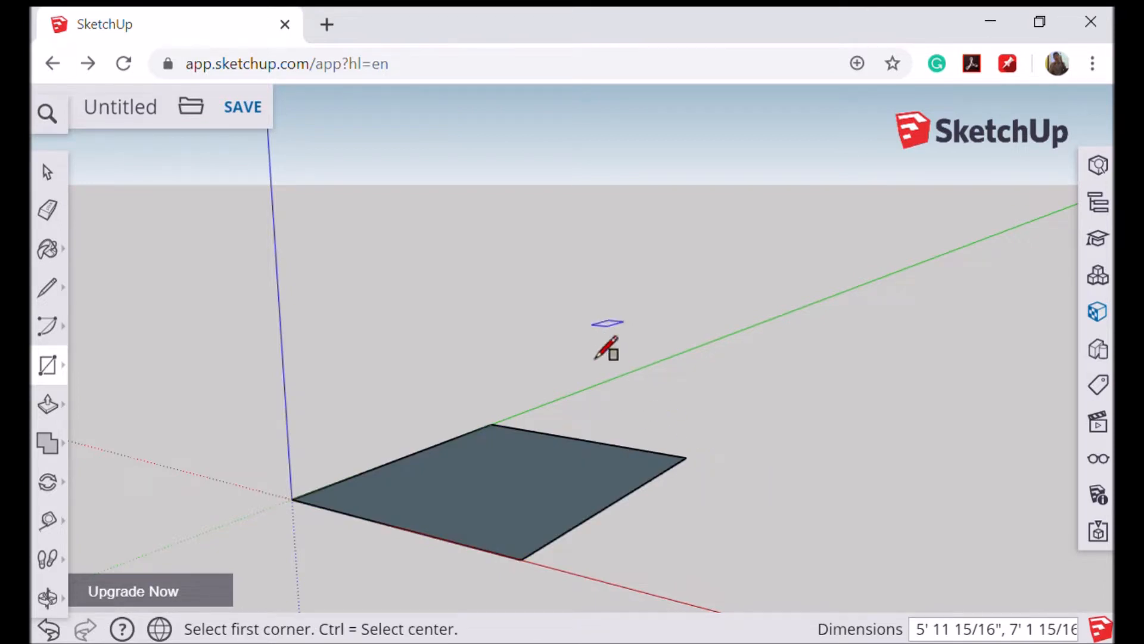
Push/Pull the rectangle upward about 4' 2" to form a solid box
{"action": "left_click", "coordinate": [56, 413]}
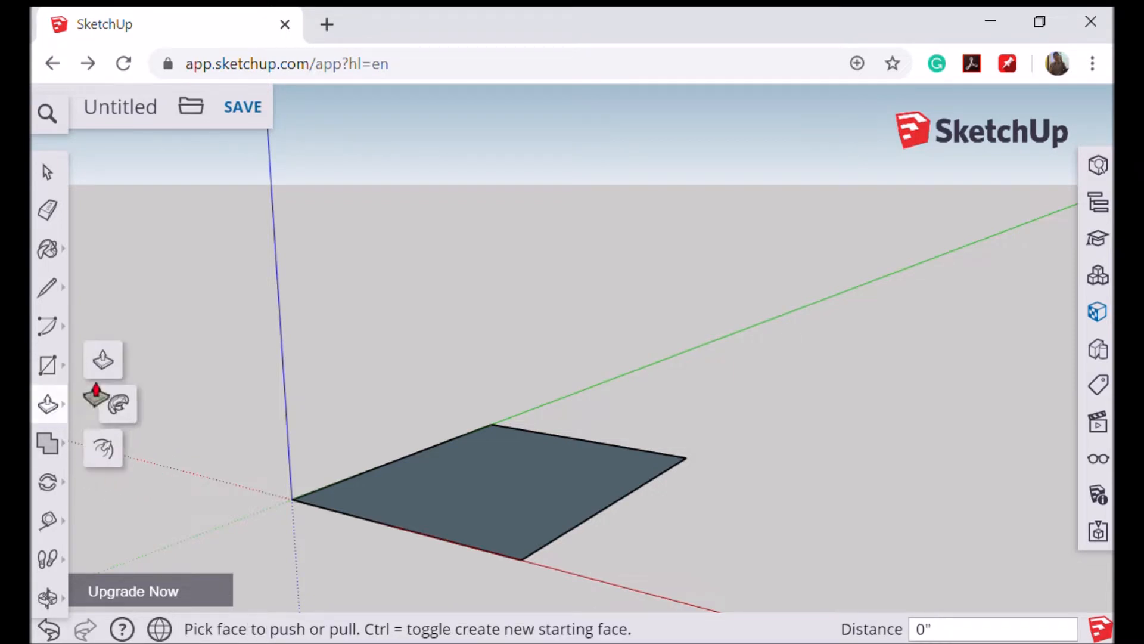
{"action": "left_click", "coordinate": [105, 367]}
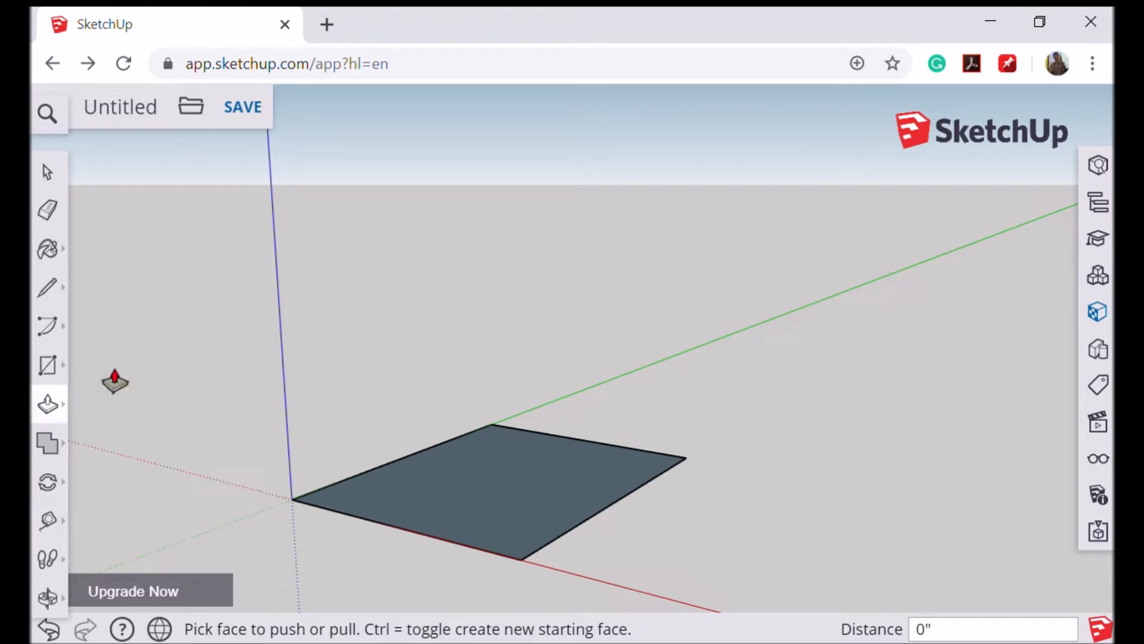
{"action": "left_click_drag", "start_coordinate": [478, 494], "coordinate": [482, 311]}
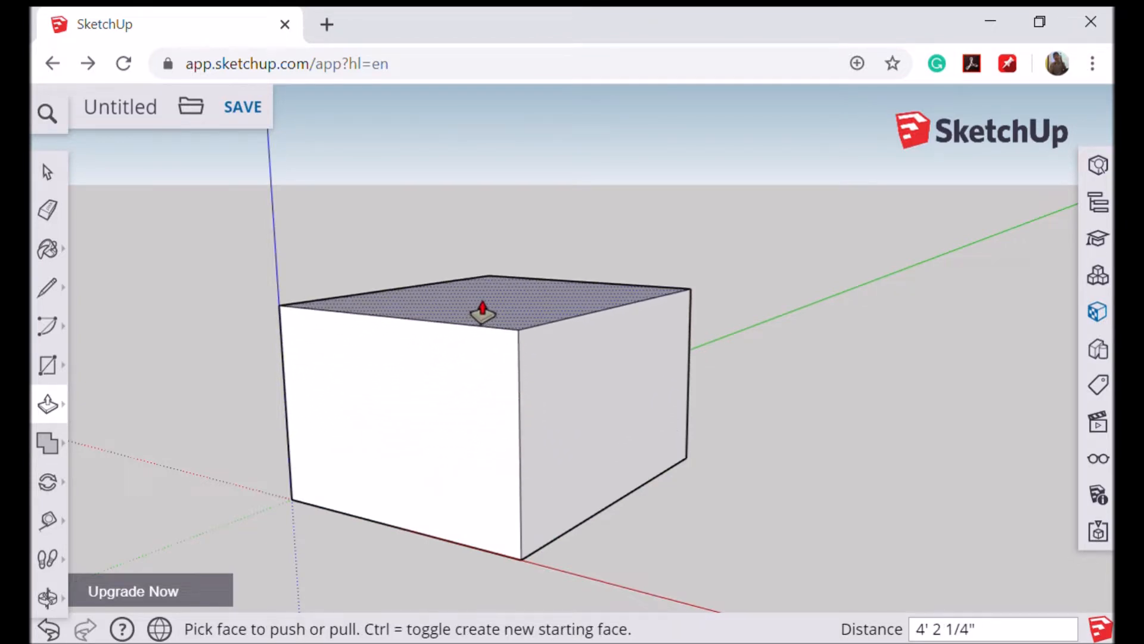
Divide the box's front face with a full-height vertical line near the blue axis and a horizontal line about 4' 11" long to the opposite edge
{"action": "left_click", "coordinate": [50, 598]}
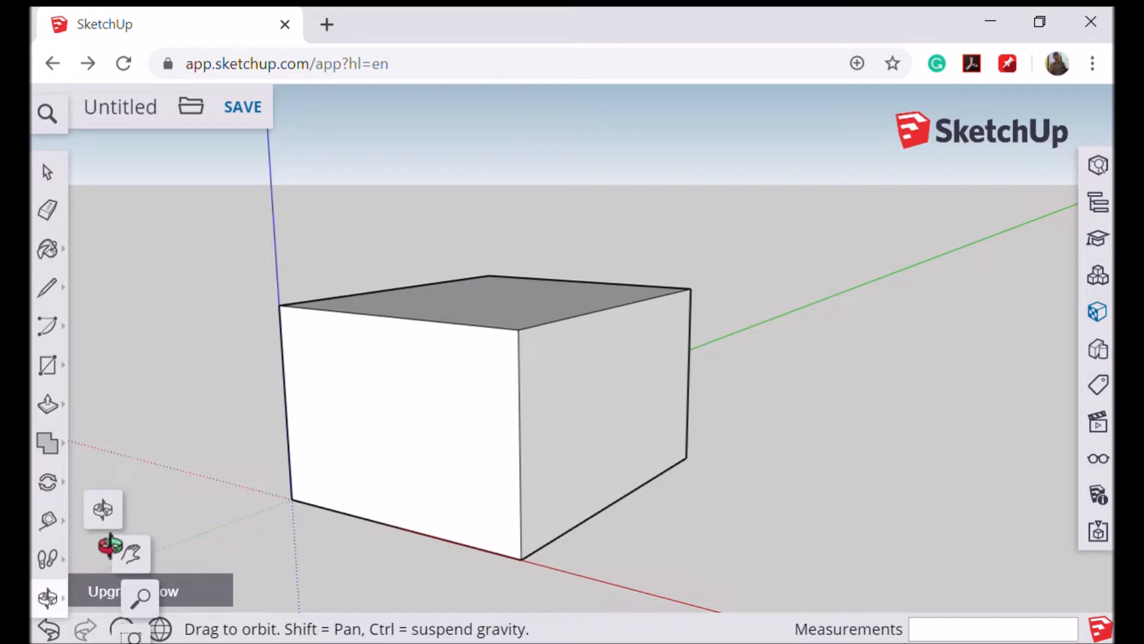
{"action": "left_click", "coordinate": [103, 509]}
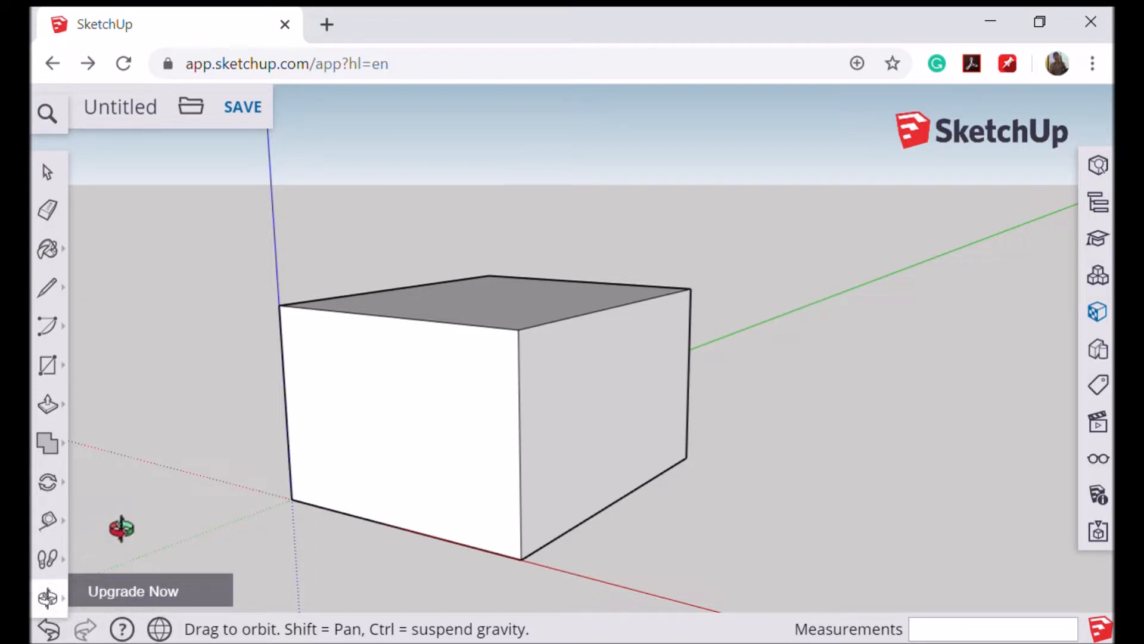
{"action": "left_click_drag", "start_coordinate": [799, 465], "coordinate": [849, 467]}
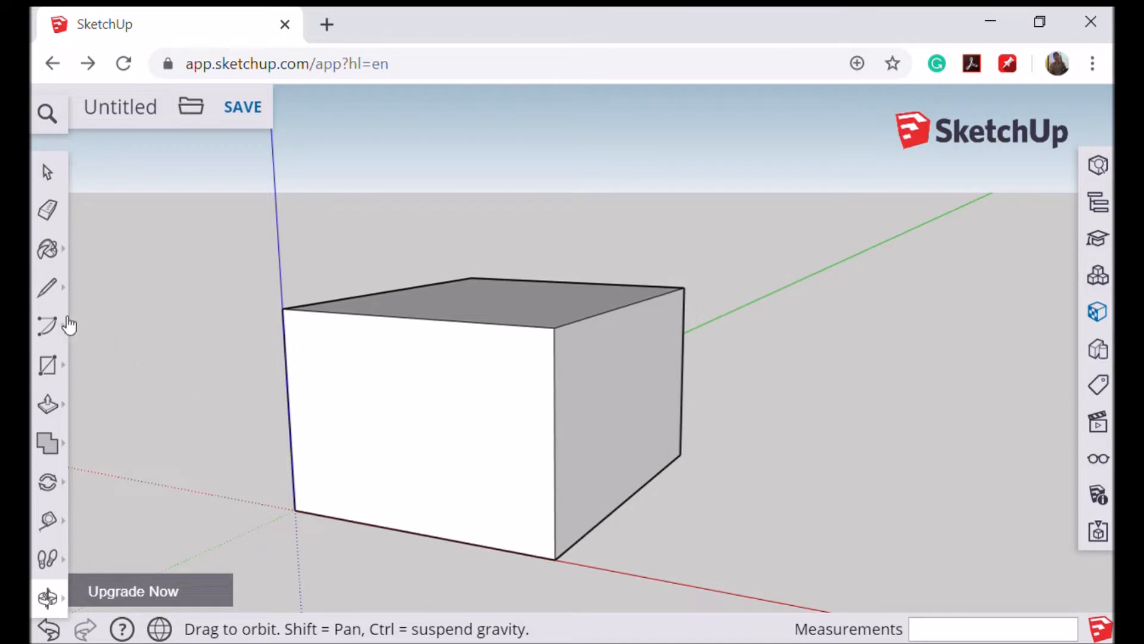
{"action": "left_click", "coordinate": [47, 288]}
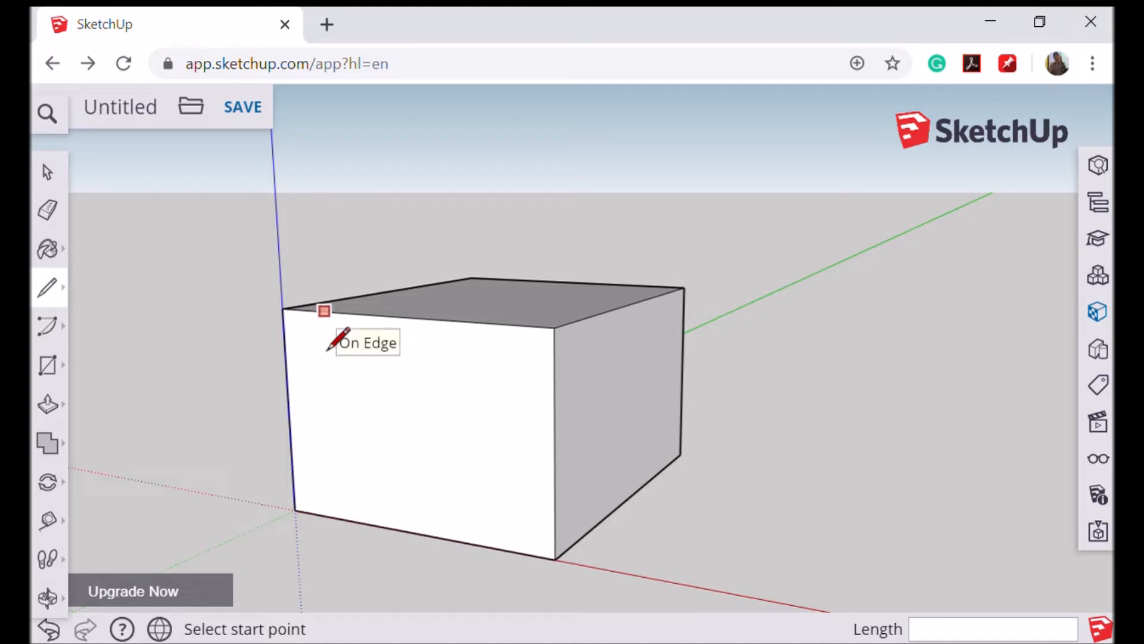
{"action": "left_click", "coordinate": [324, 310]}
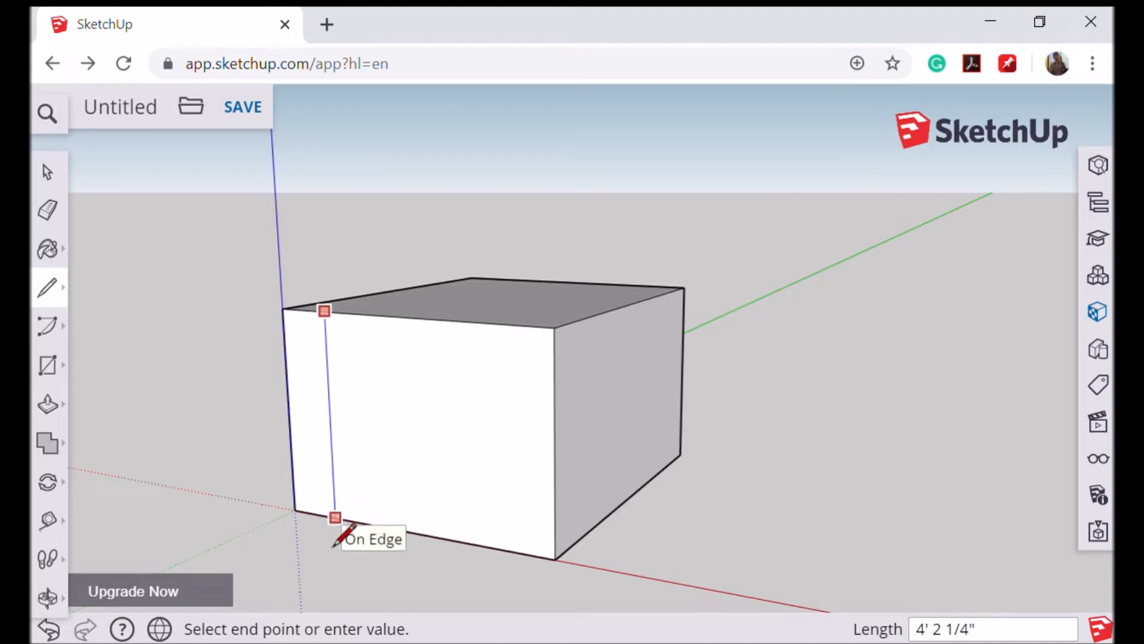
{"action": "left_click", "coordinate": [335, 518]}
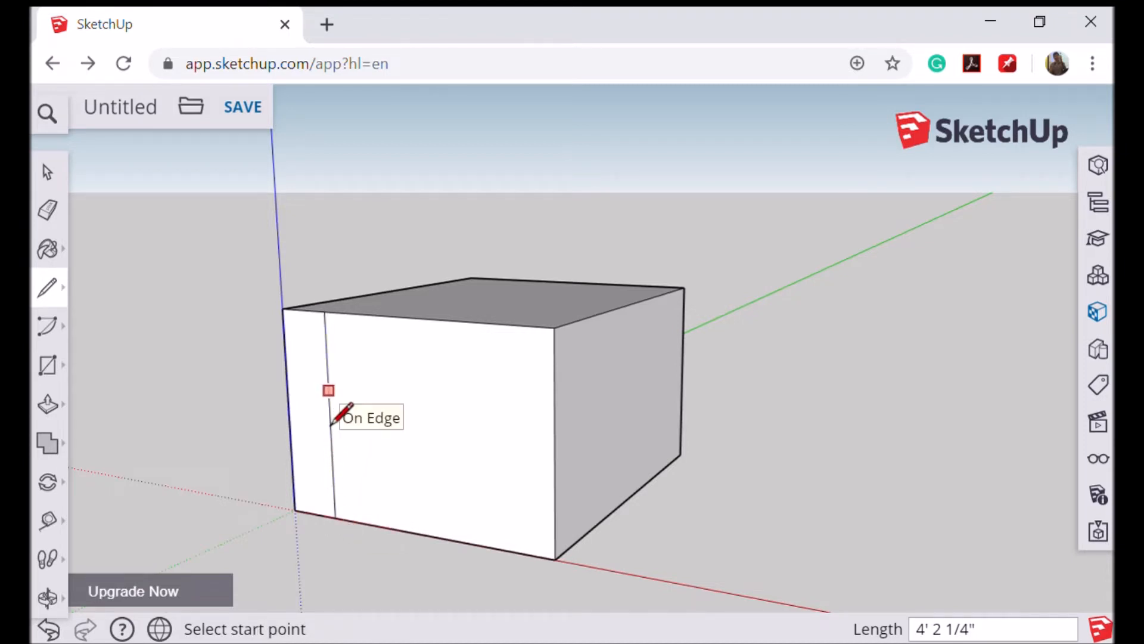
{"action": "left_click", "coordinate": [329, 390]}
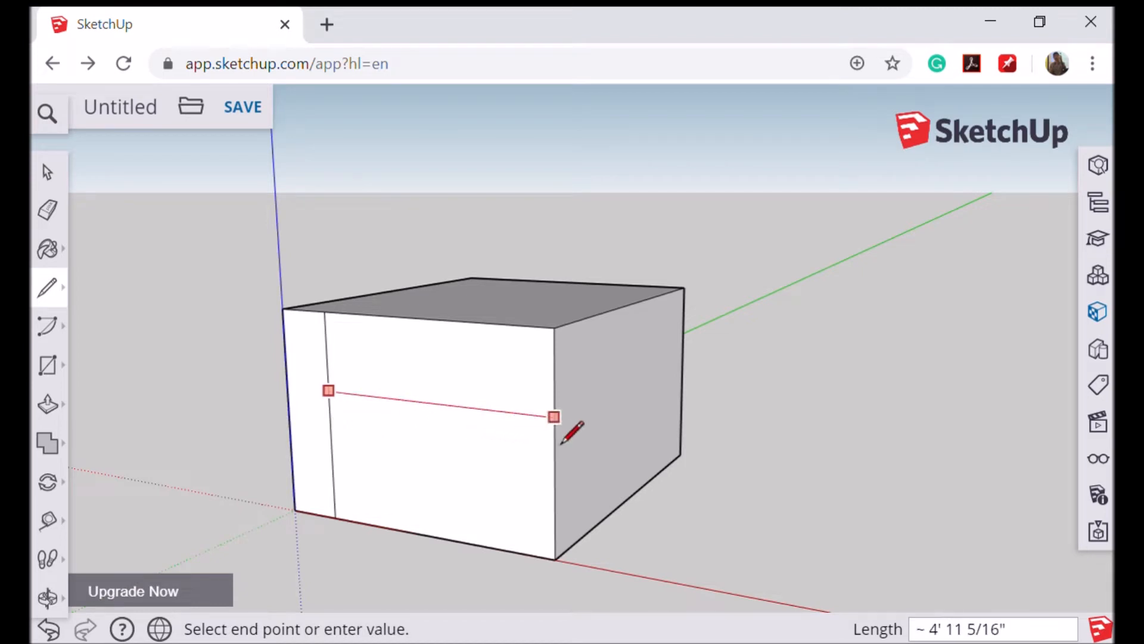
{"action": "left_click", "coordinate": [555, 417]}
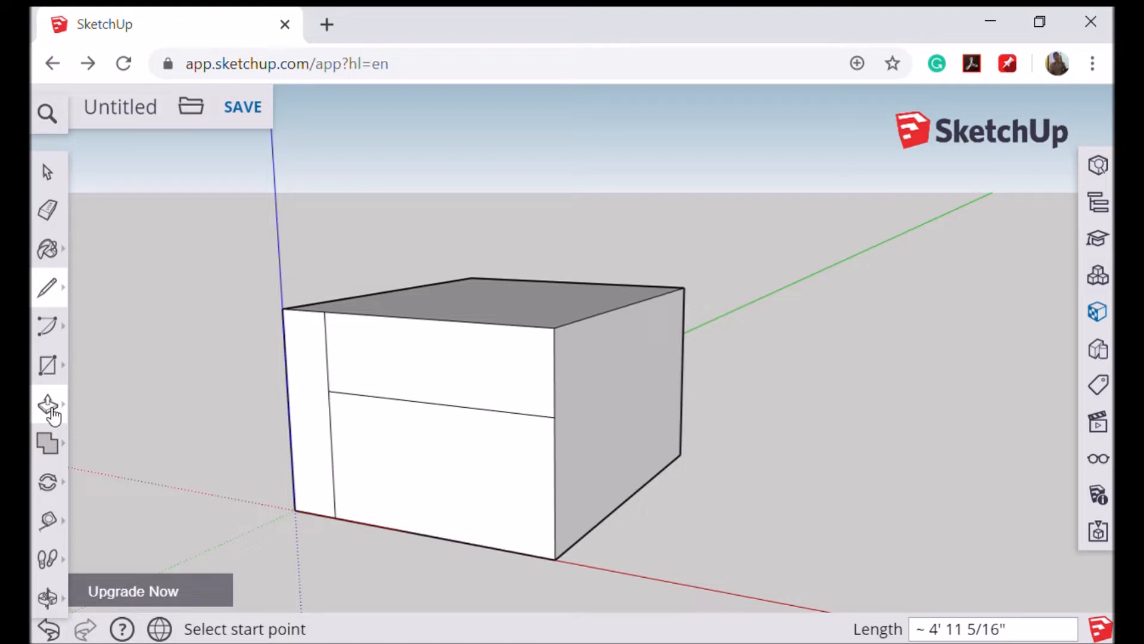
Push the upper front section back through the box's full depth of about 7' 2", leaving a seat and backrest
{"action": "left_click", "coordinate": [52, 413]}
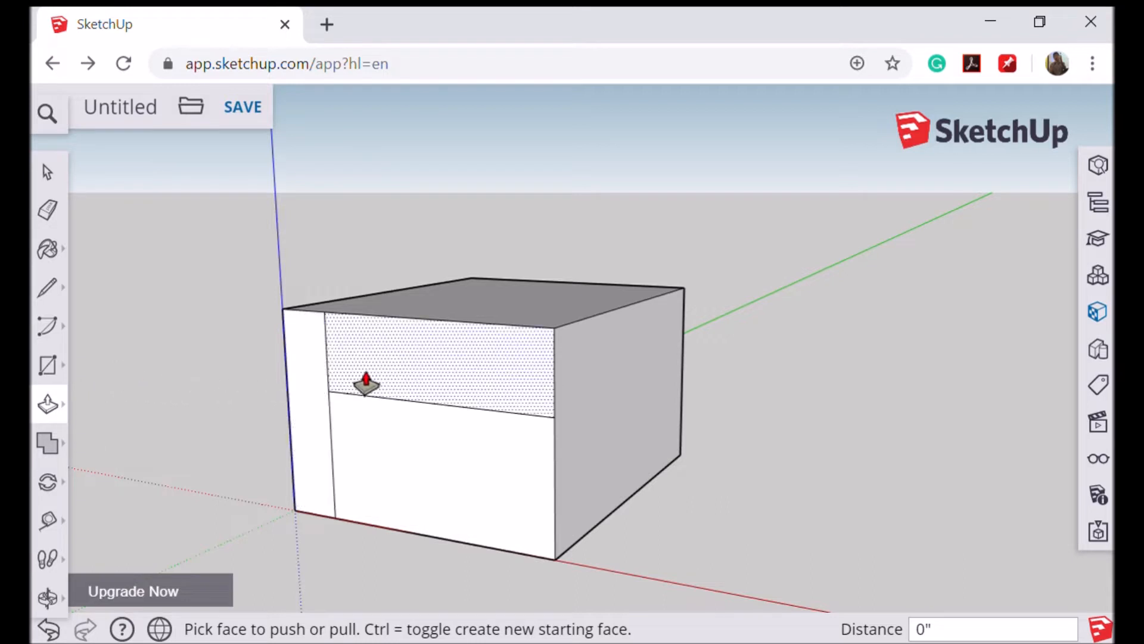
{"action": "left_click", "coordinate": [382, 379]}
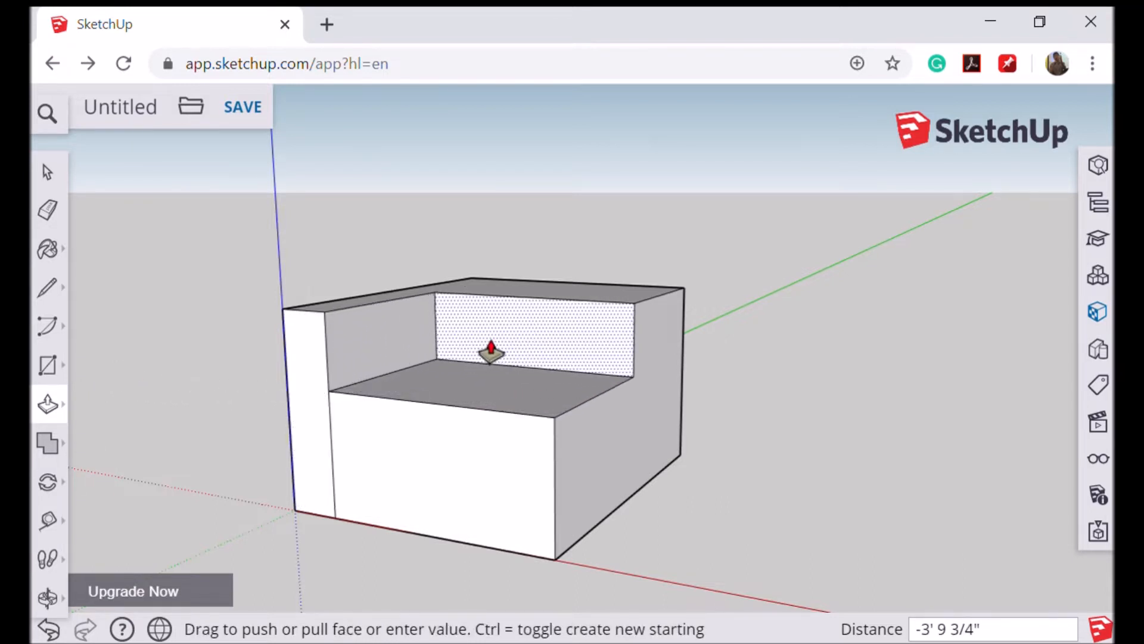
{"action": "left_click", "coordinate": [561, 314]}
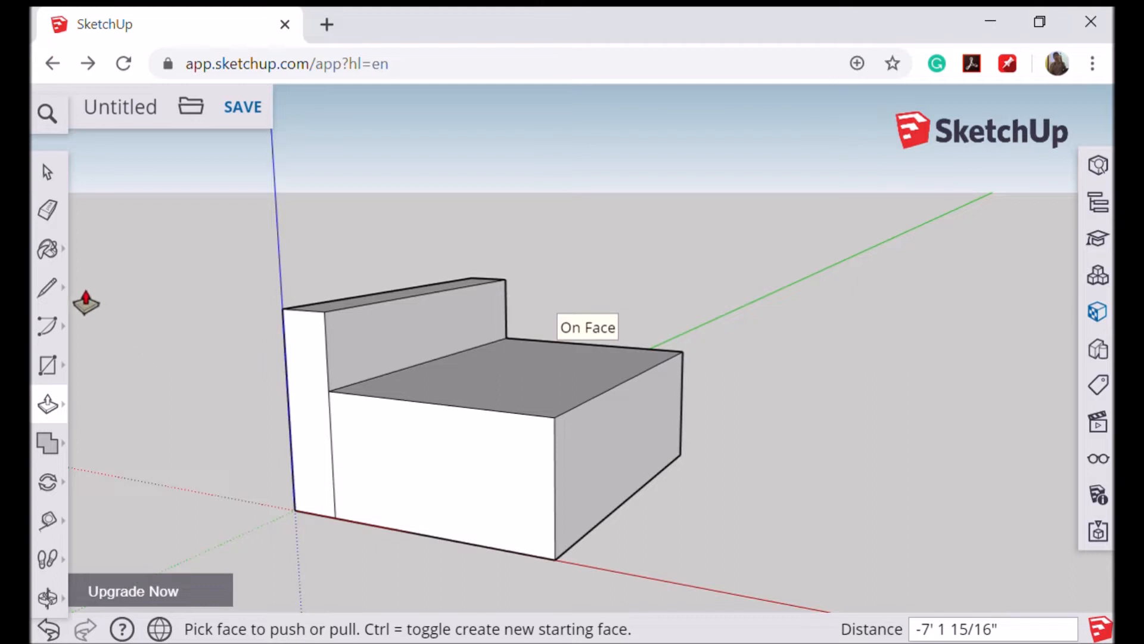
Outline an opening below the seat on the front face with lines about 4' 3" and 2' 1" long, and push it through the full depth
{"action": "left_click", "coordinate": [50, 285]}
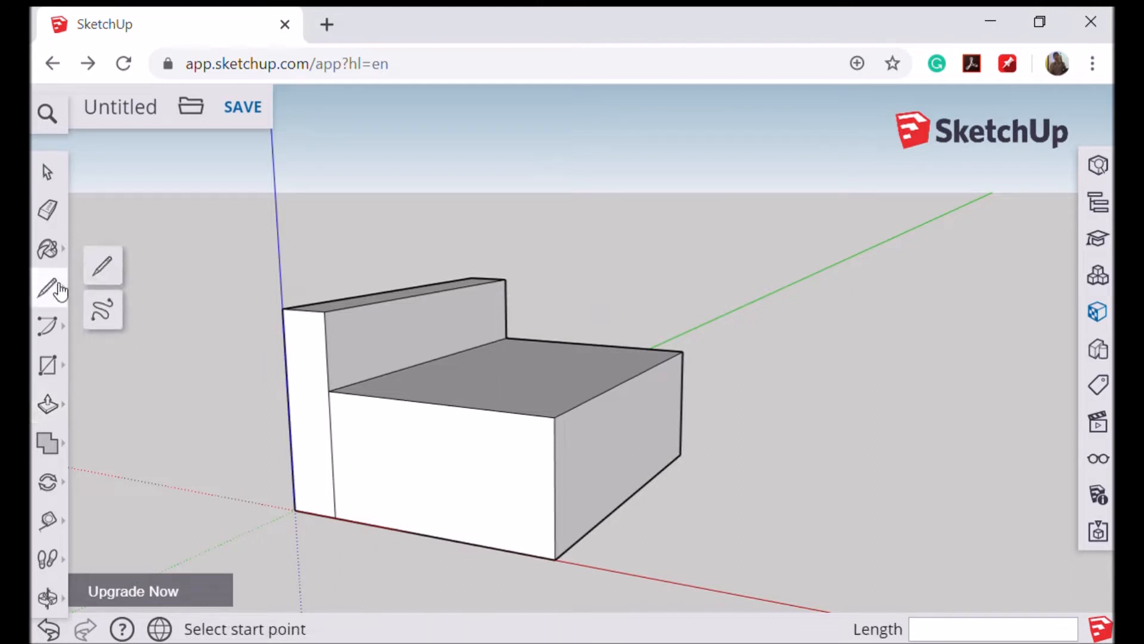
{"action": "left_click", "coordinate": [108, 265]}
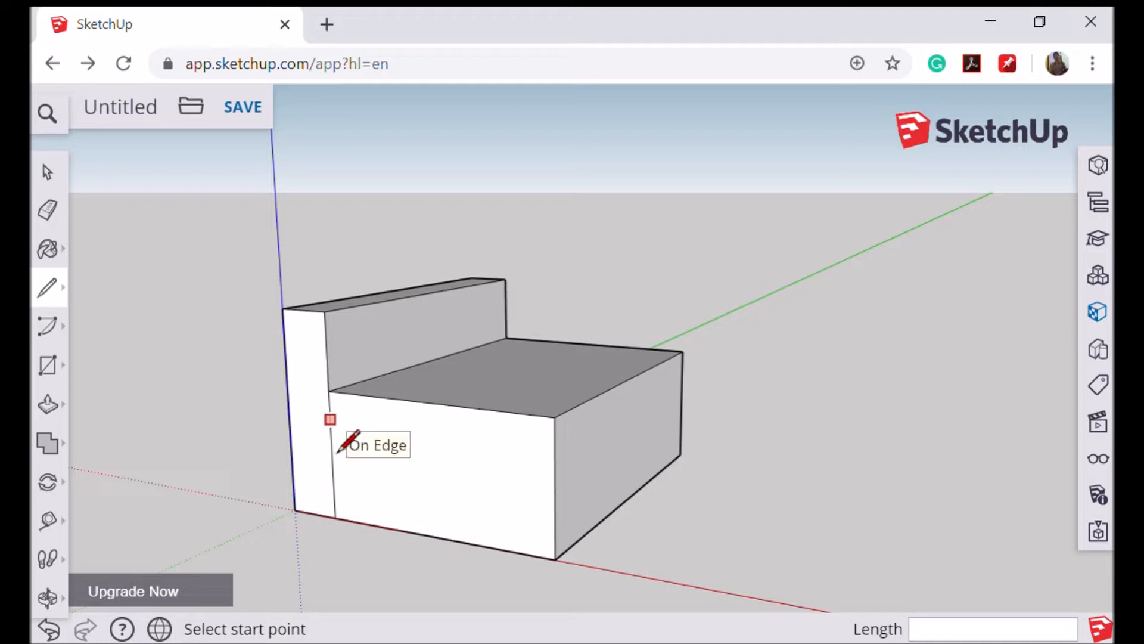
{"action": "left_click", "coordinate": [331, 419]}
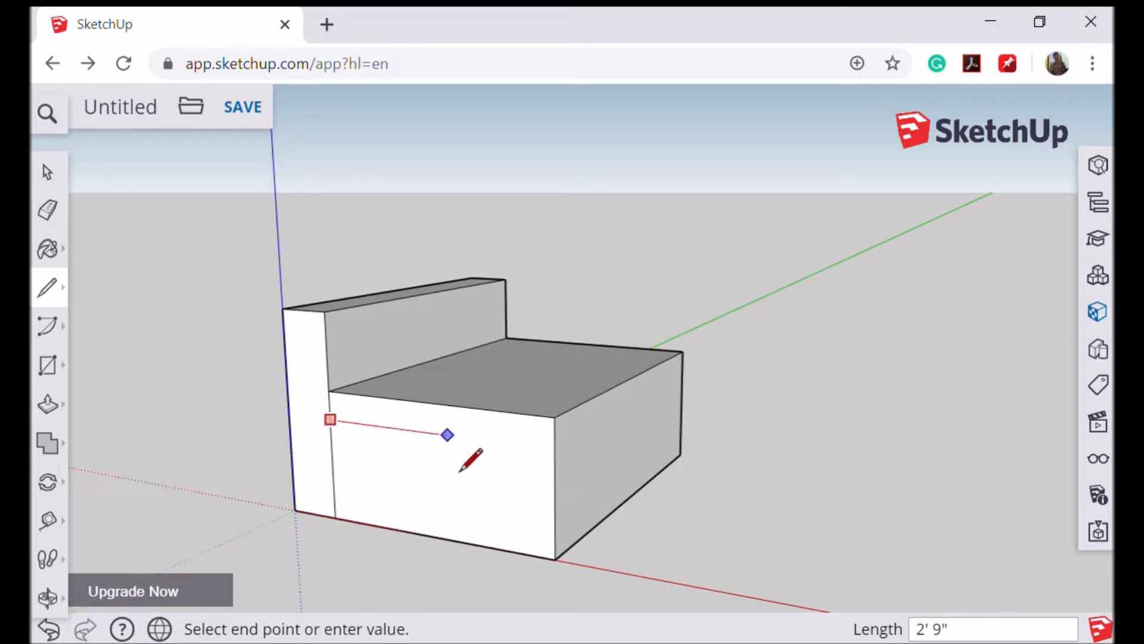
{"action": "left_click", "coordinate": [518, 444]}
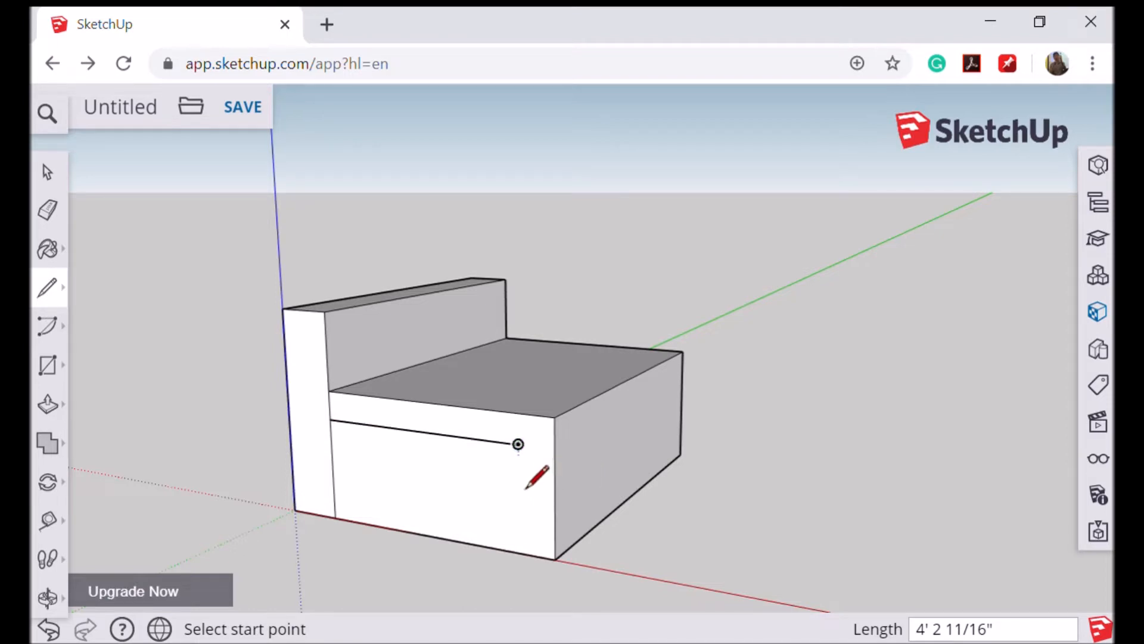
{"action": "left_click", "coordinate": [518, 444]}
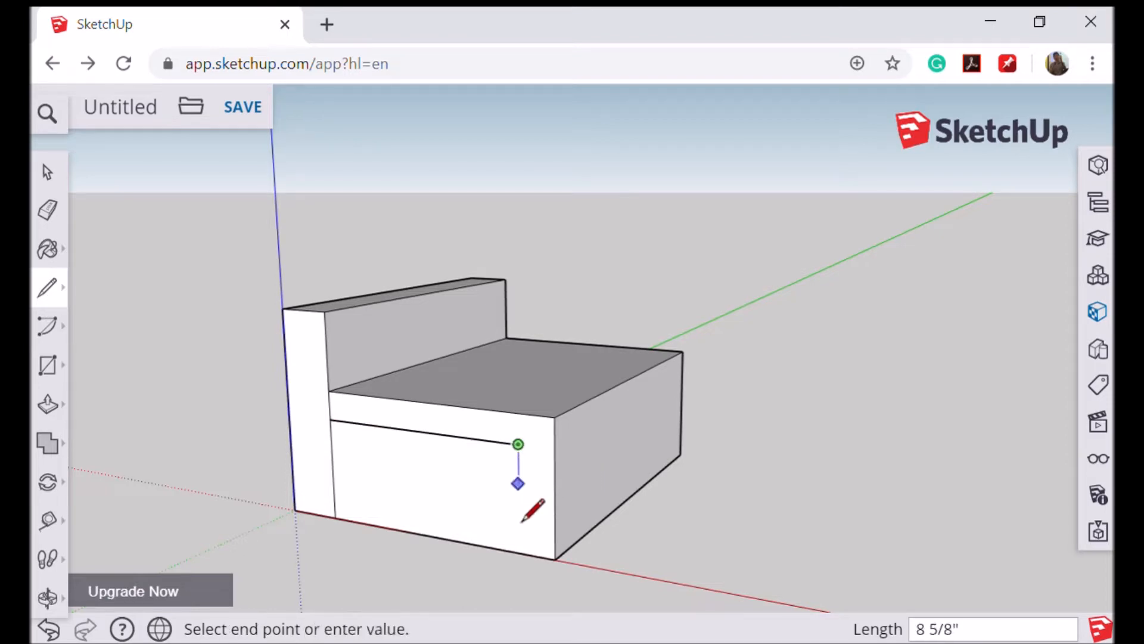
{"action": "left_click", "coordinate": [519, 552]}
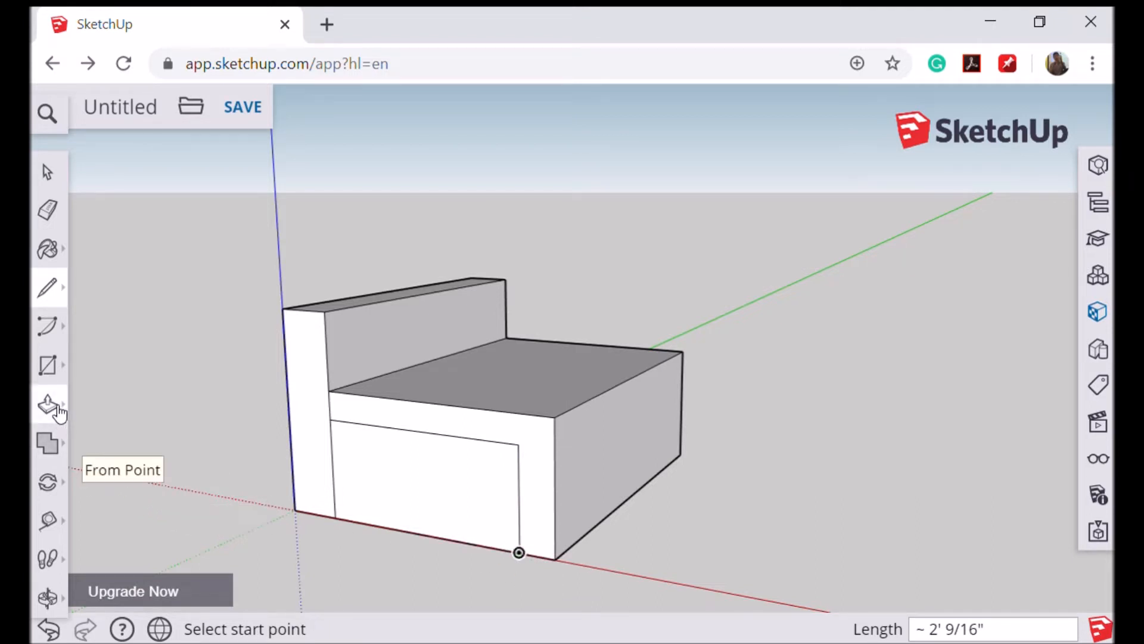
{"action": "left_click", "coordinate": [59, 411]}
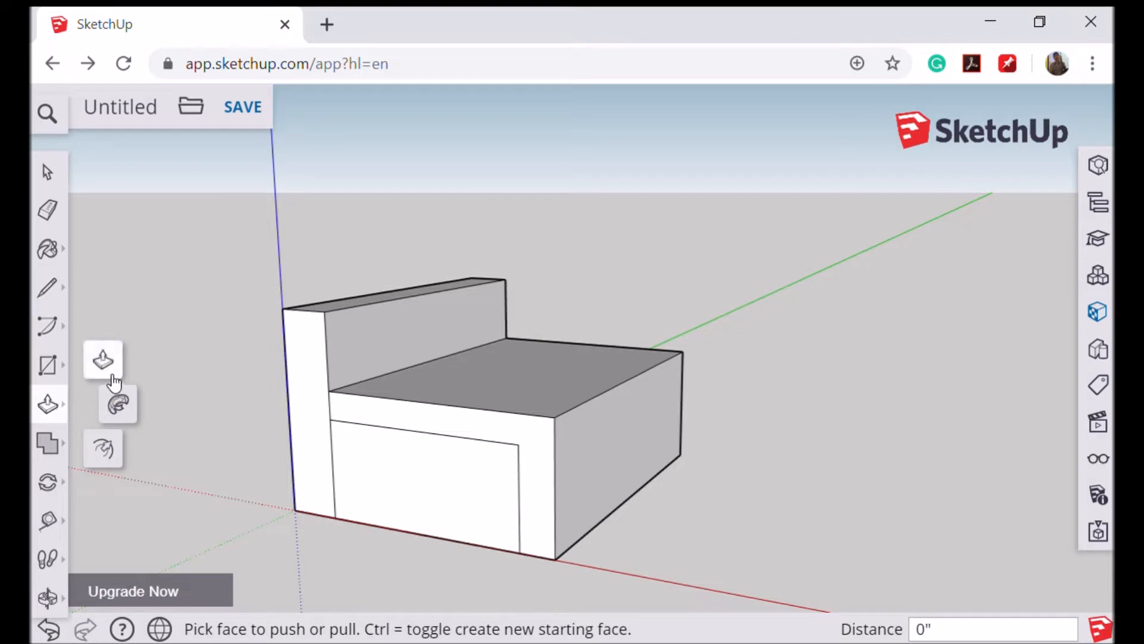
{"action": "left_click_drag", "start_coordinate": [403, 507], "coordinate": [603, 393]}
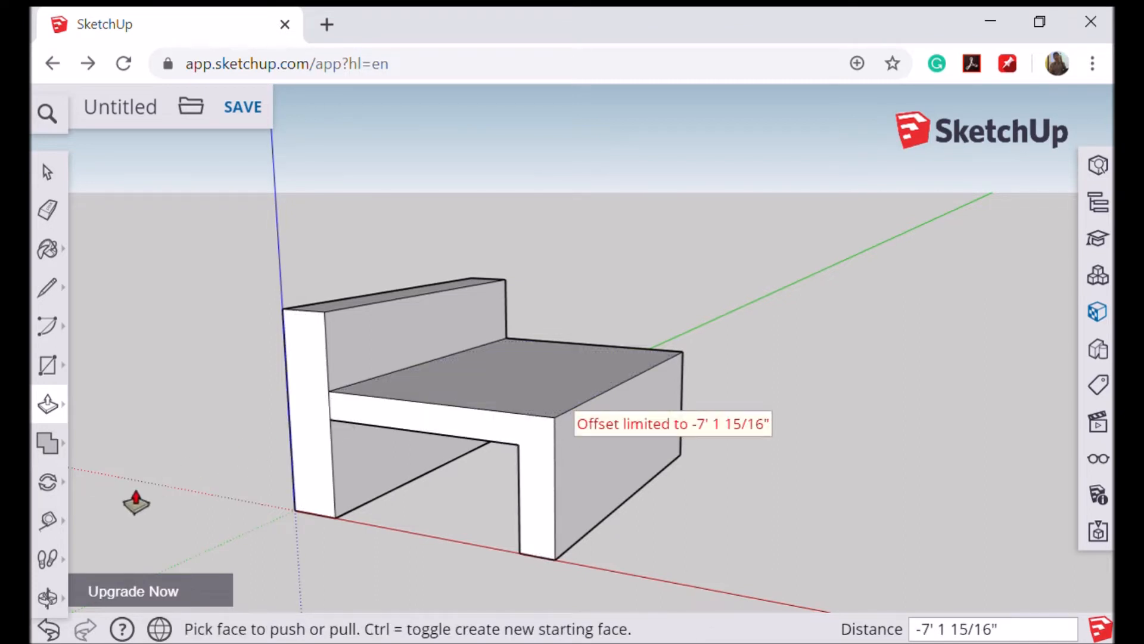
Outline a leg opening on the outer side face below the seat edge, about 5' 7" wide and 1' 11" high
{"action": "left_click", "coordinate": [49, 598]}
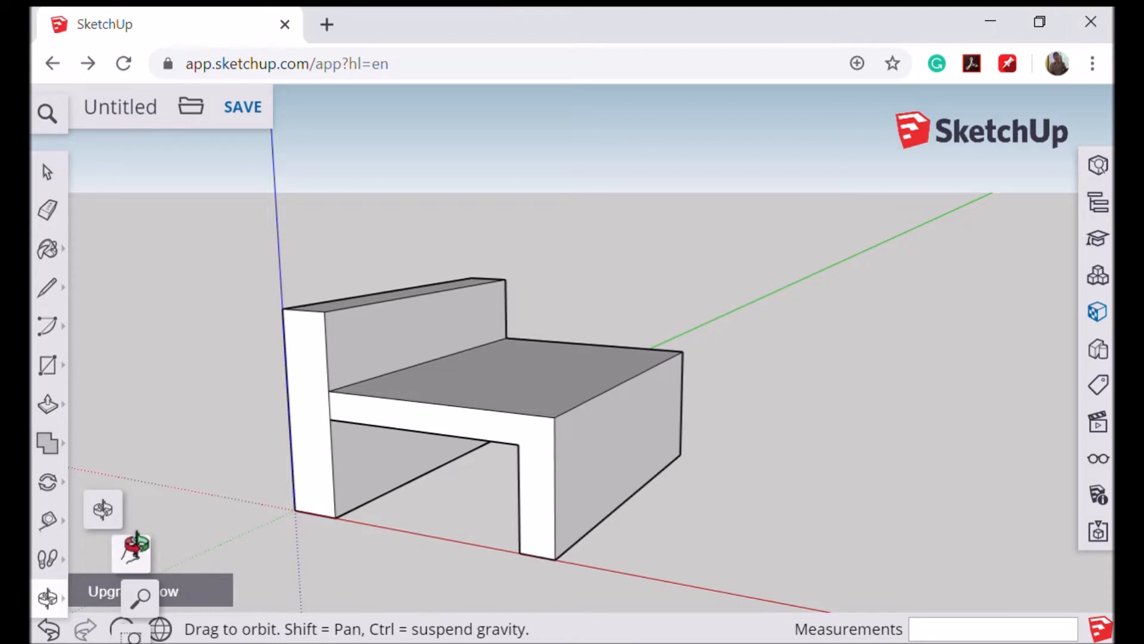
{"action": "left_click_drag", "start_coordinate": [271, 564], "coordinate": [225, 520]}
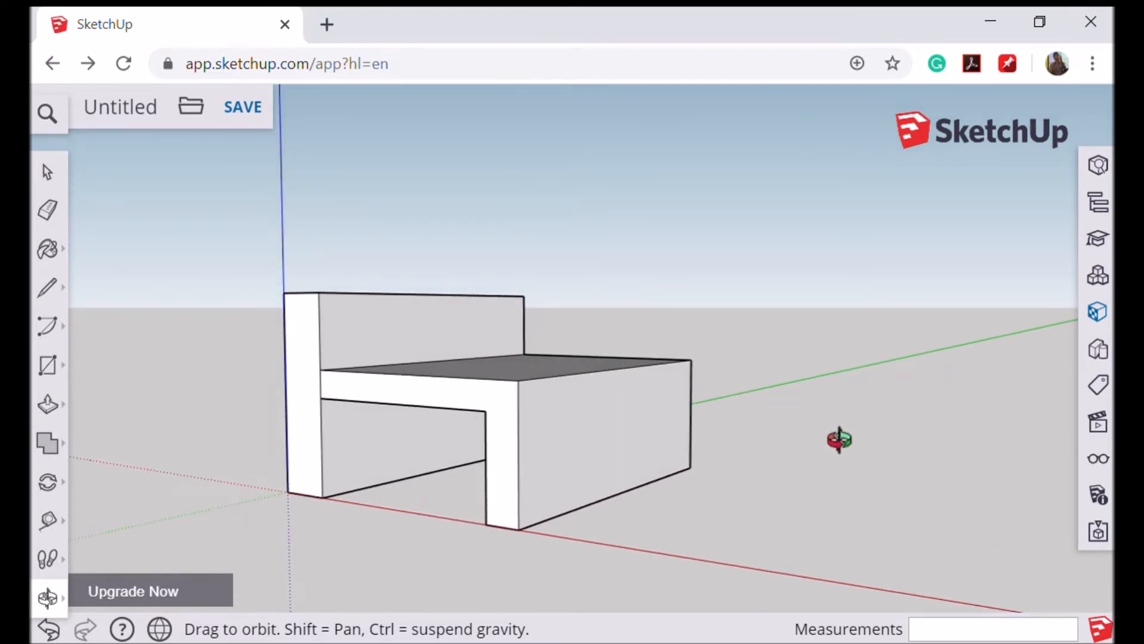
{"action": "left_click_drag", "start_coordinate": [840, 439], "coordinate": [378, 406]}
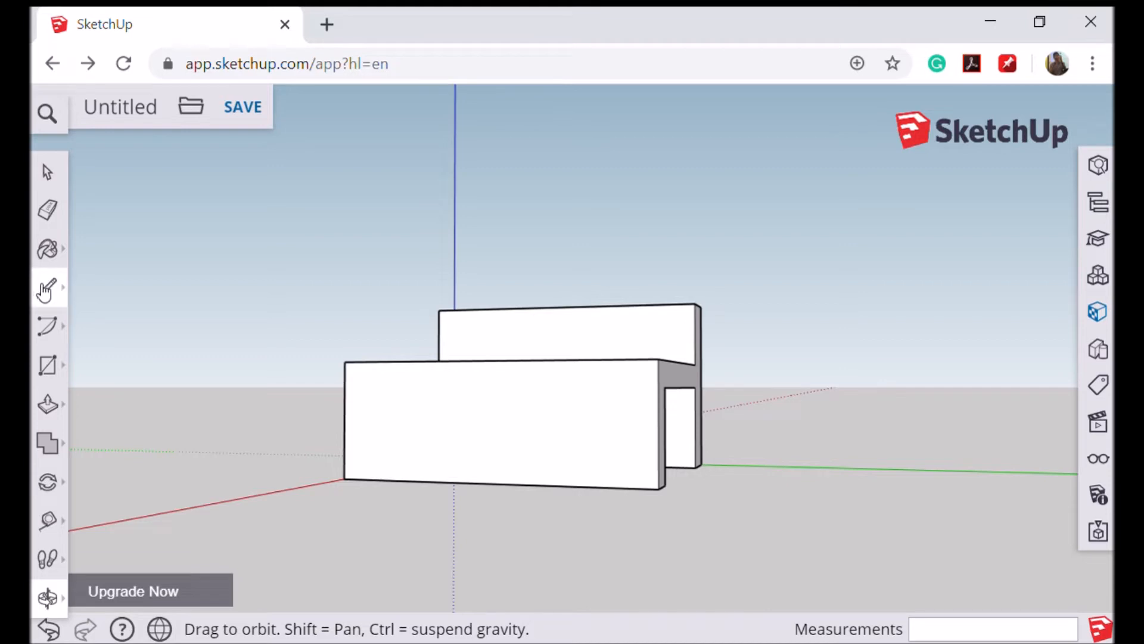
{"action": "left_click", "coordinate": [46, 288]}
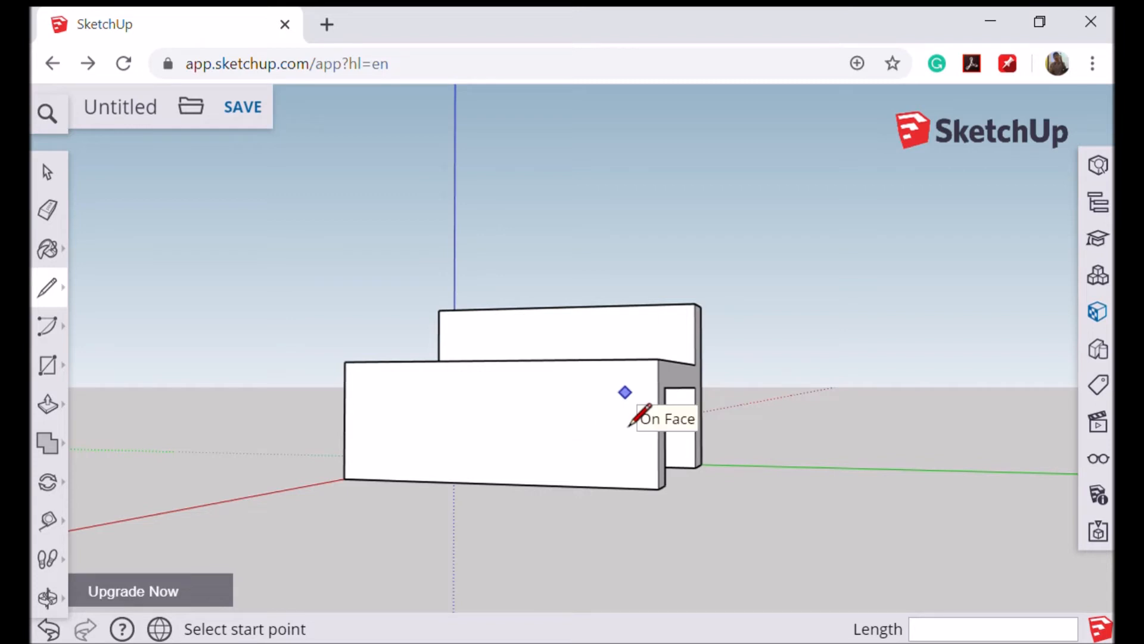
{"action": "left_click", "coordinate": [625, 393]}
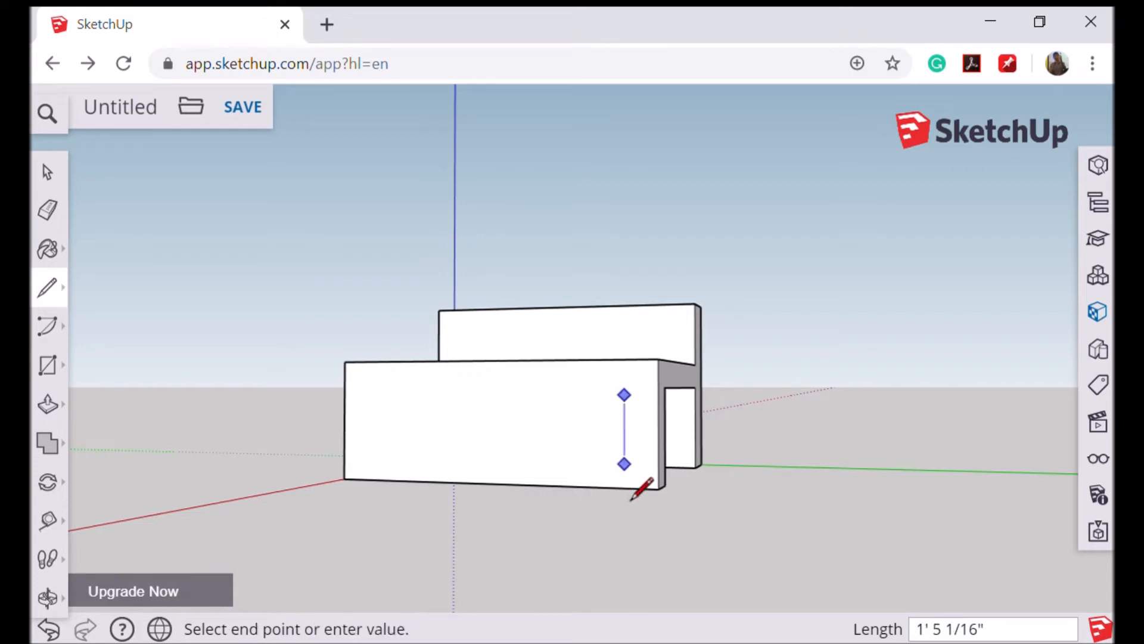
{"action": "left_click", "coordinate": [625, 485]}
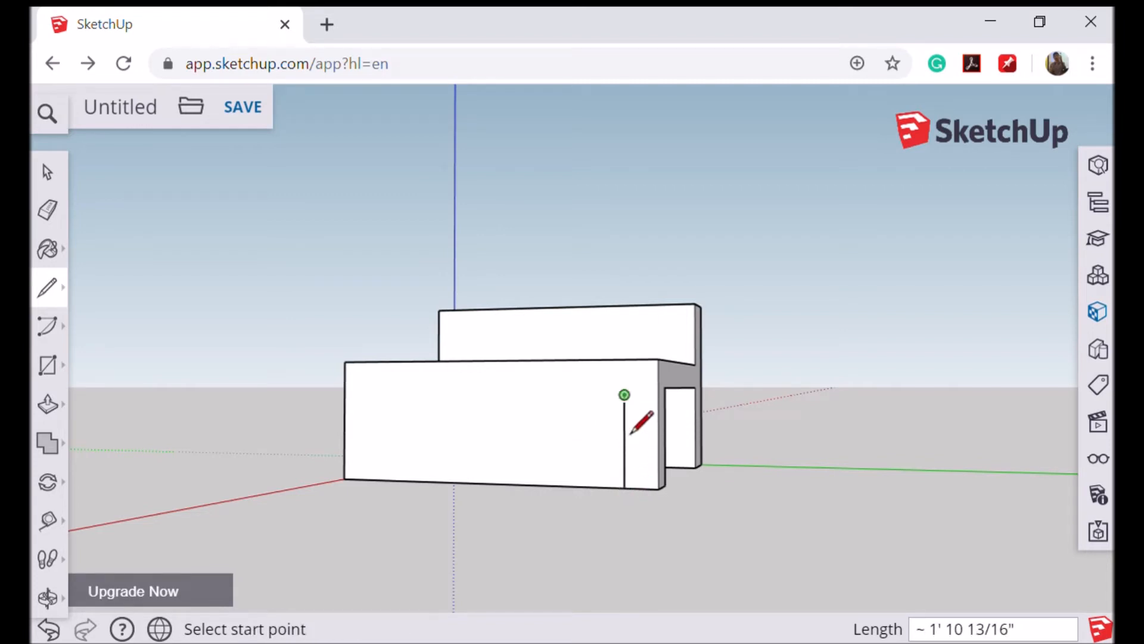
{"action": "left_click", "coordinate": [625, 395]}
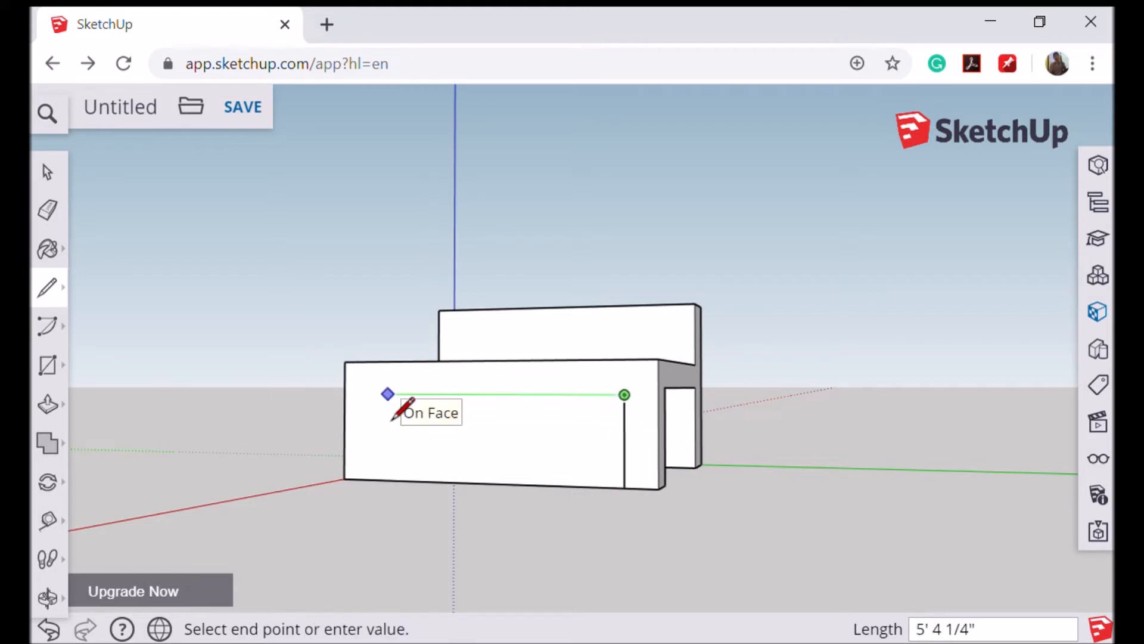
{"action": "left_click", "coordinate": [378, 394]}
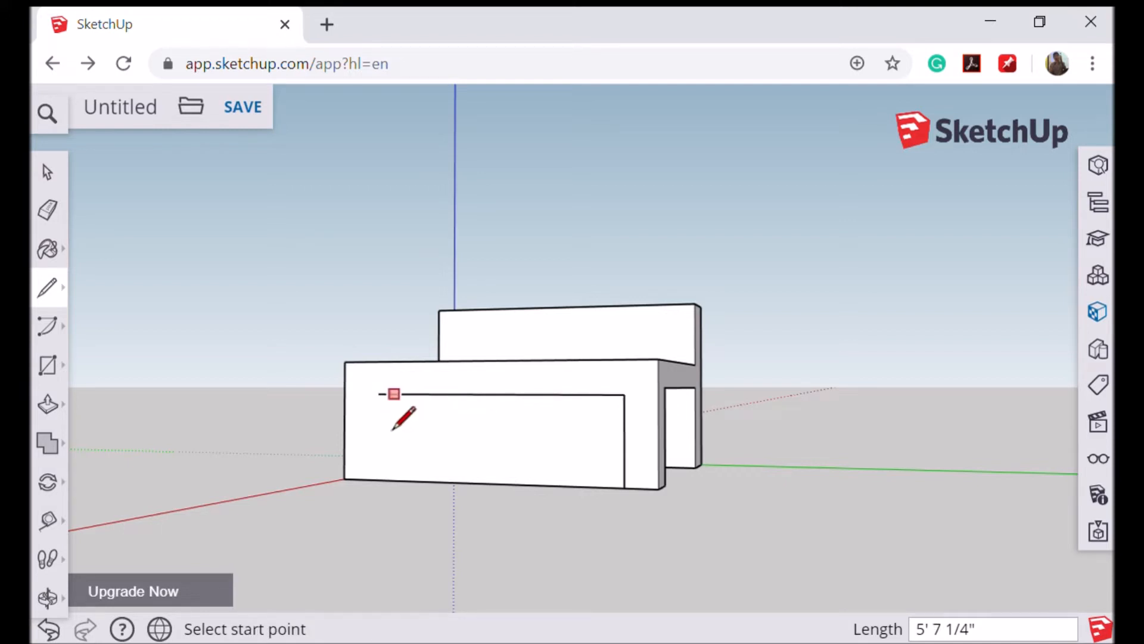
{"action": "left_click", "coordinate": [378, 394]}
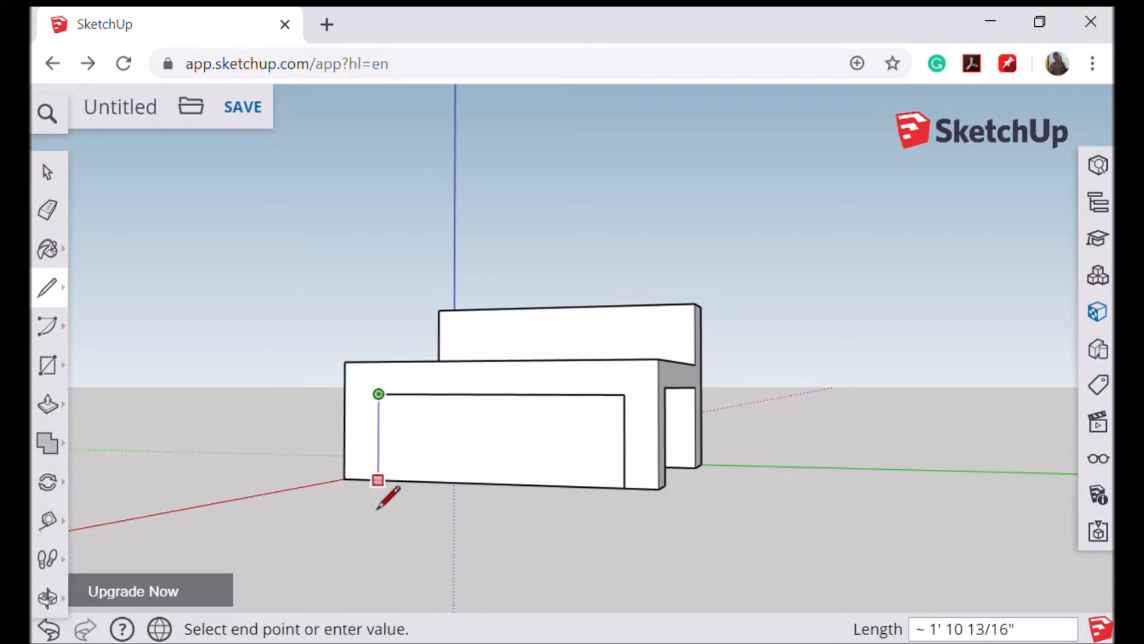
{"action": "left_click", "coordinate": [378, 480]}
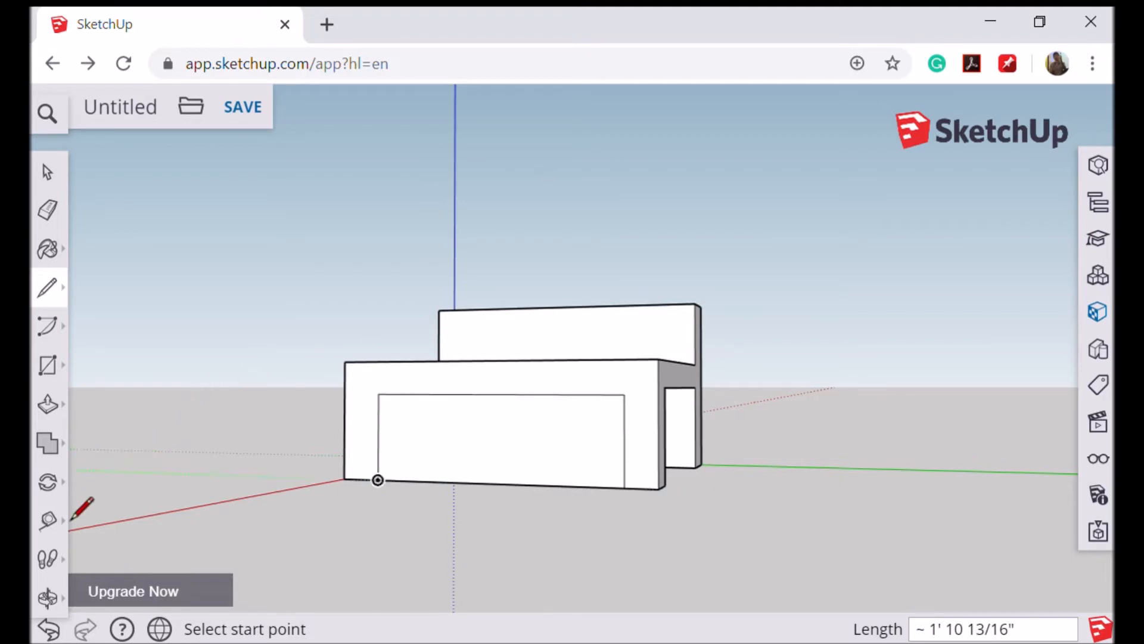
Push the outlined opening about 8 5/8" through the support's full thickness to leave two separate legs
{"action": "left_click", "coordinate": [48, 598]}
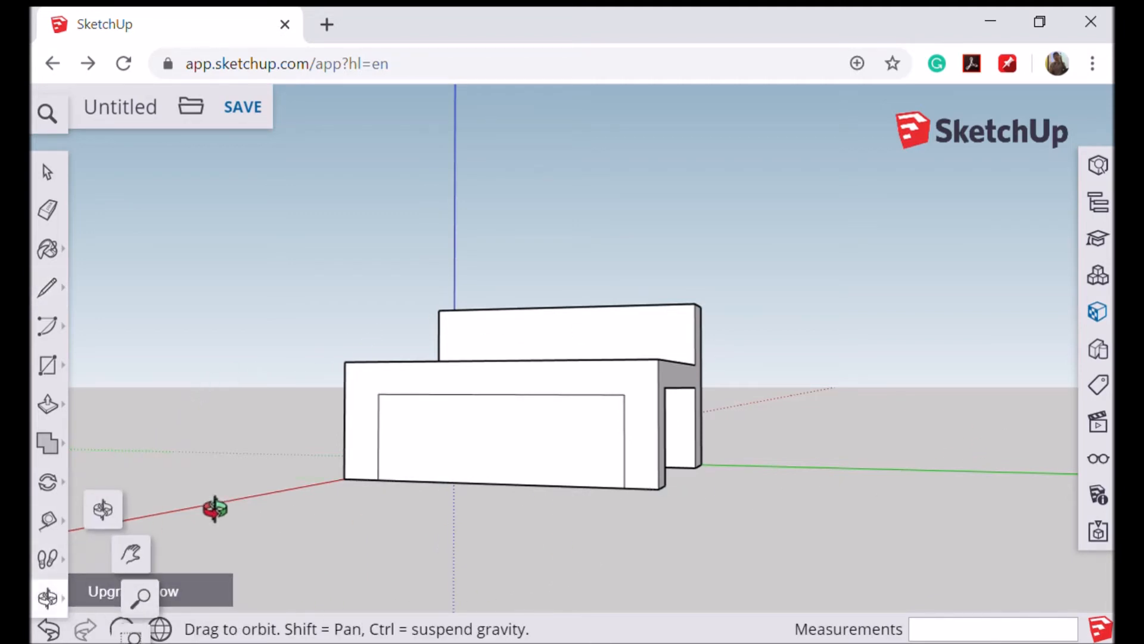
{"action": "left_click_drag", "start_coordinate": [676, 549], "coordinate": [459, 564]}
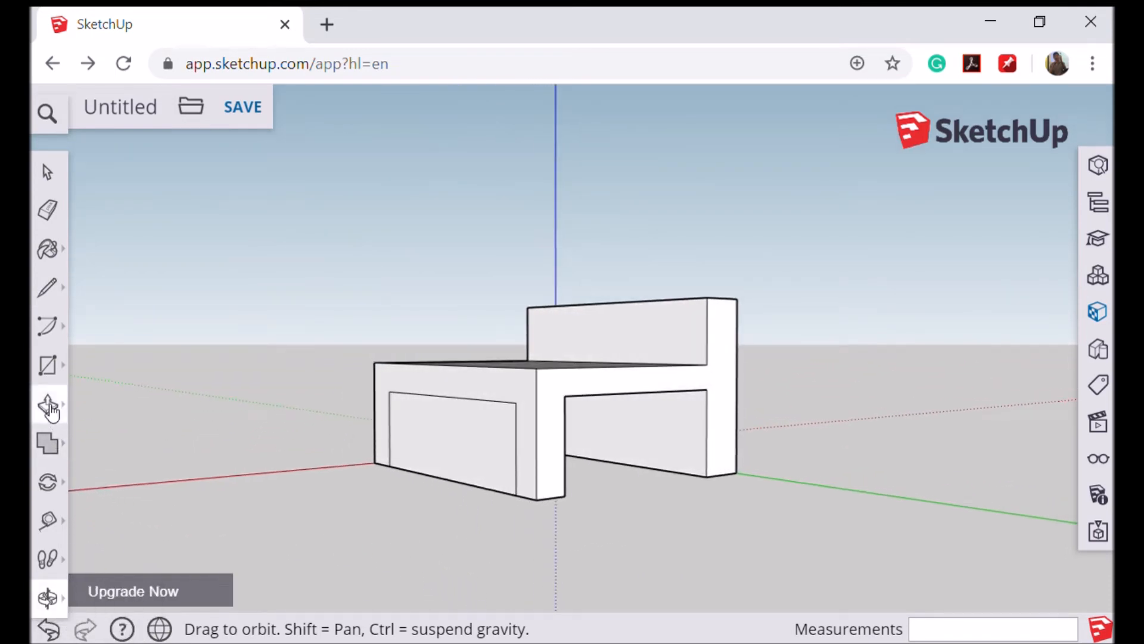
{"action": "left_click", "coordinate": [52, 410]}
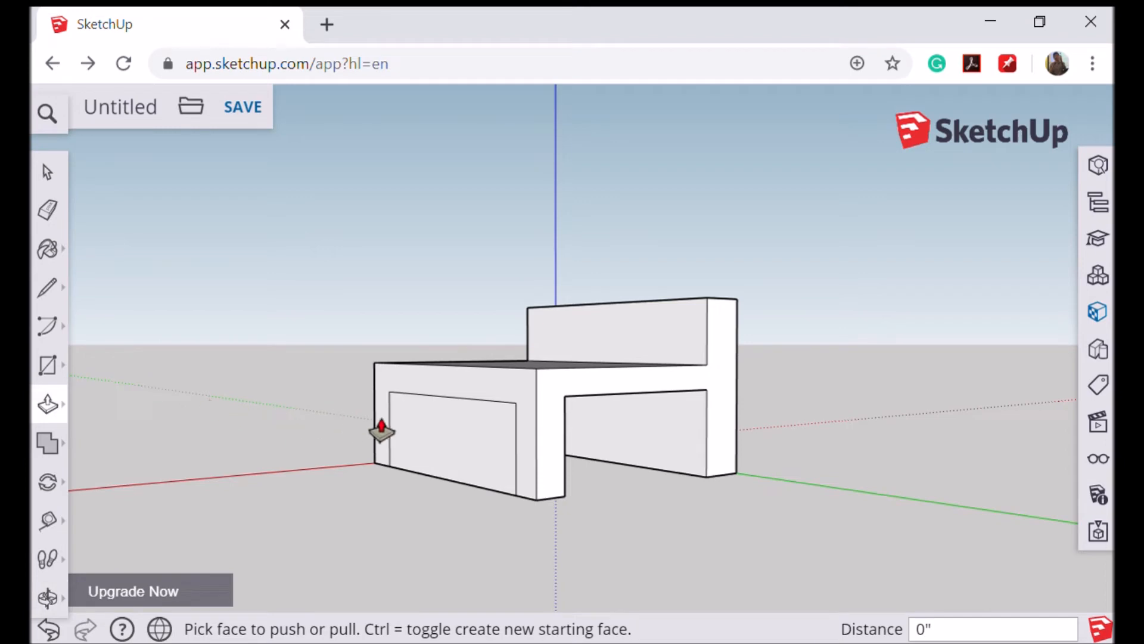
{"action": "left_click", "coordinate": [434, 444]}
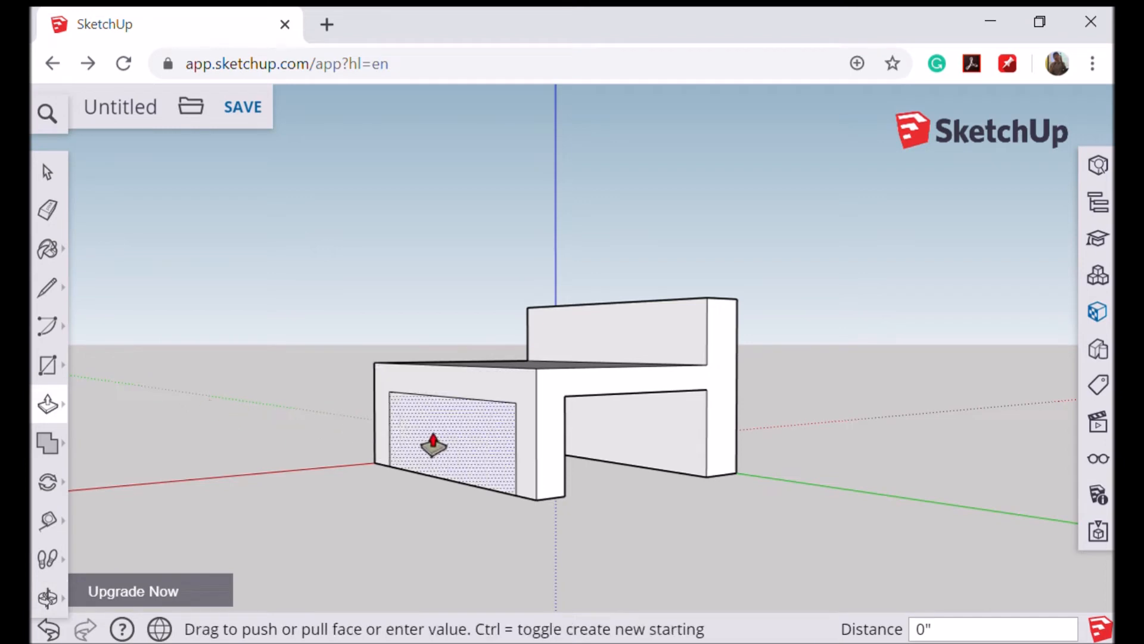
{"action": "left_click", "coordinate": [471, 450]}
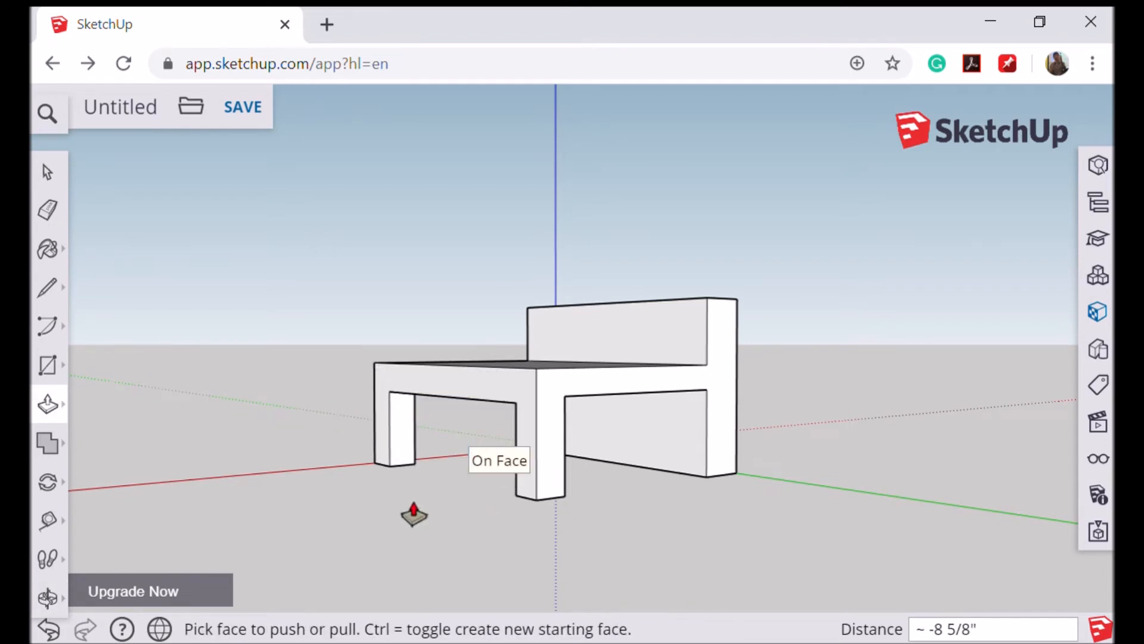
Outline a leg opening at the base of the backrest's rear face, about 5' 3" wide and 1' 11 1/2" high
{"action": "left_click", "coordinate": [47, 597]}
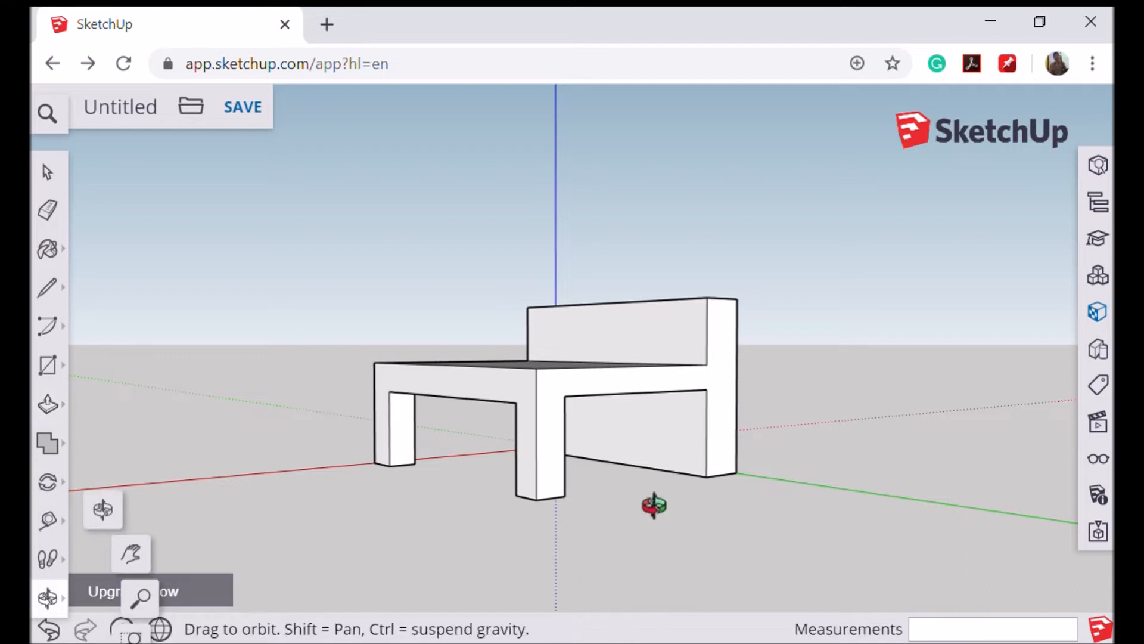
{"action": "left_click_drag", "start_coordinate": [684, 547], "coordinate": [301, 519]}
{"action": "left_click_drag", "start_coordinate": [897, 488], "coordinate": [588, 497]}
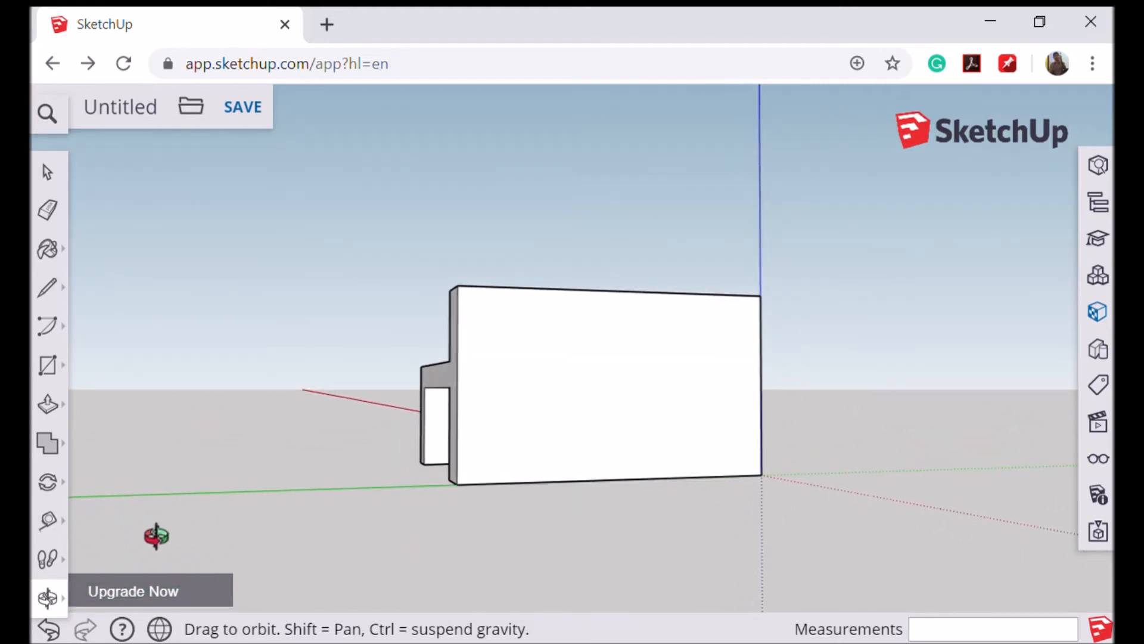
{"action": "left_click", "coordinate": [54, 295]}
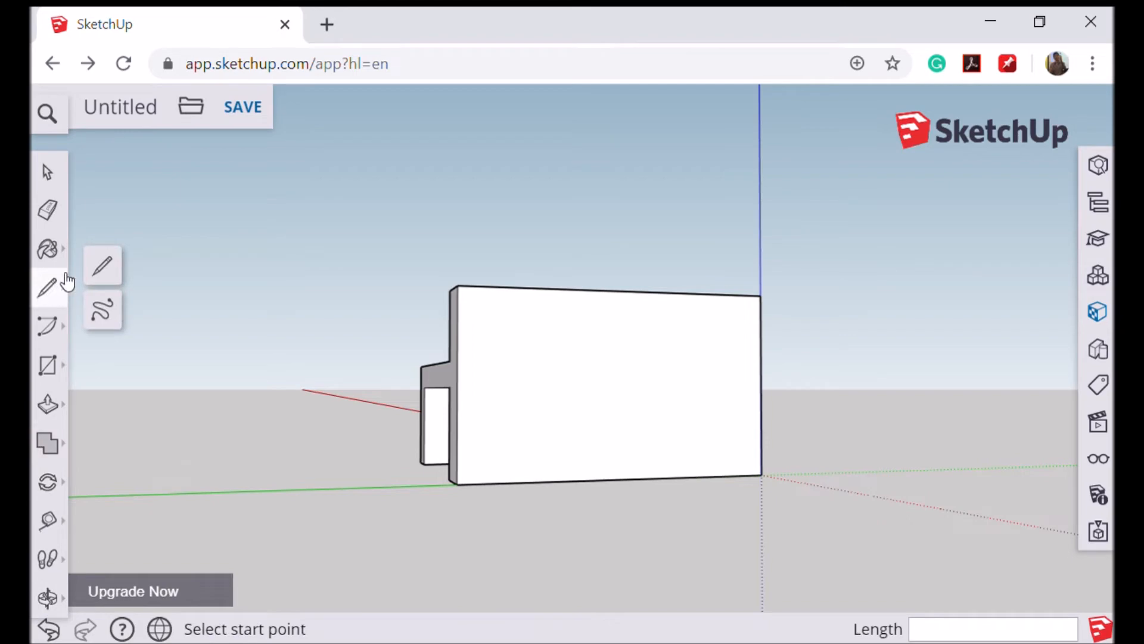
{"action": "left_click", "coordinate": [500, 424]}
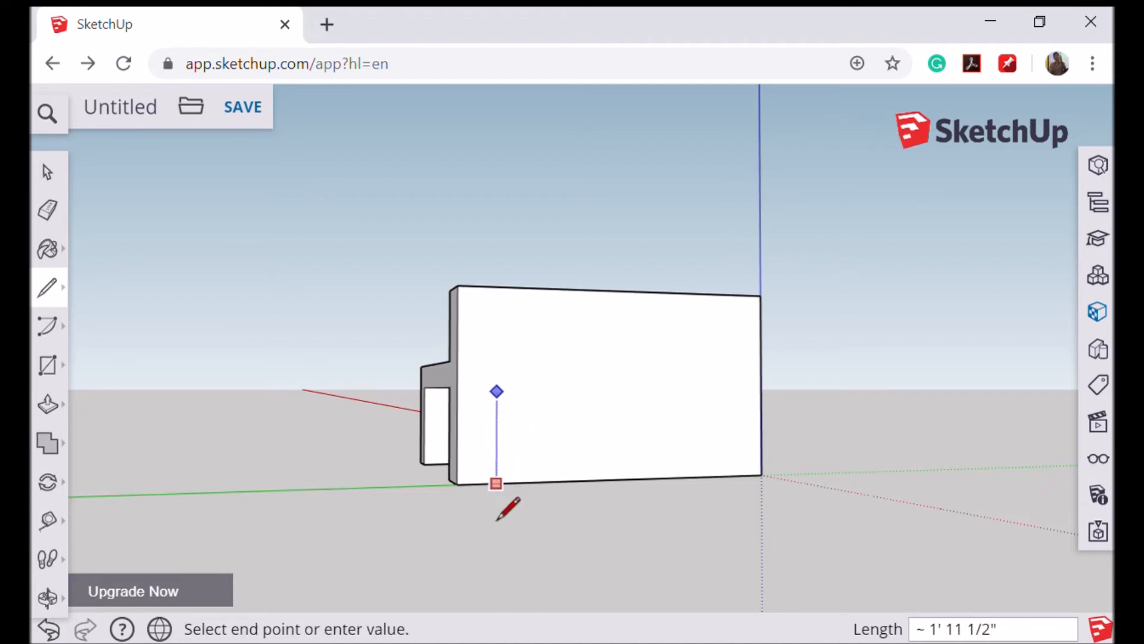
{"action": "left_click", "coordinate": [496, 480]}
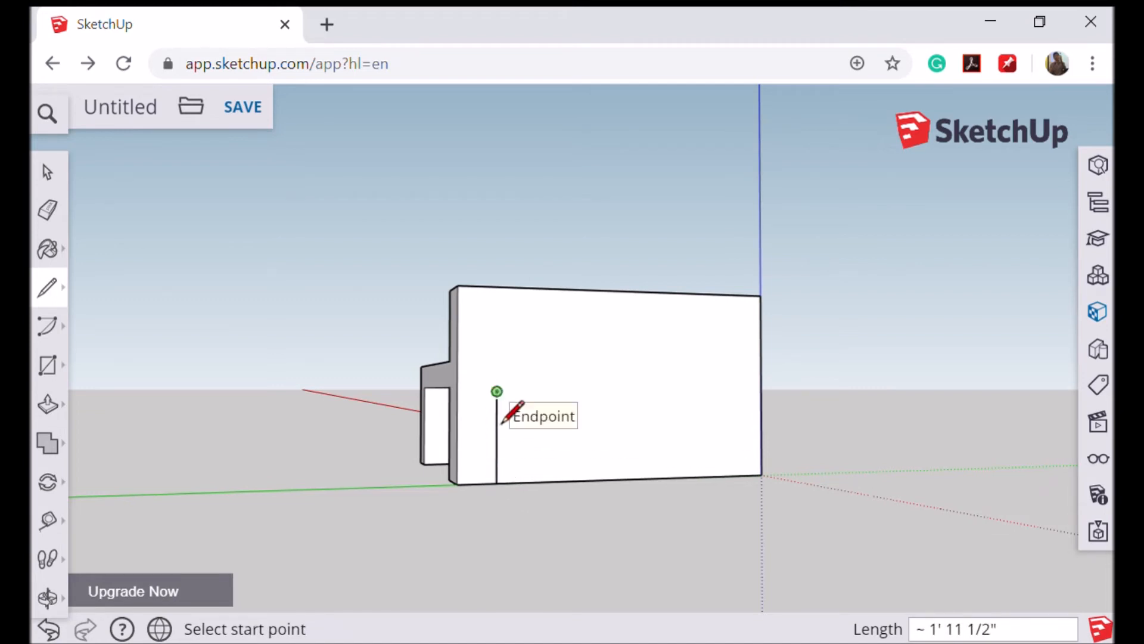
{"action": "left_click", "coordinate": [498, 393]}
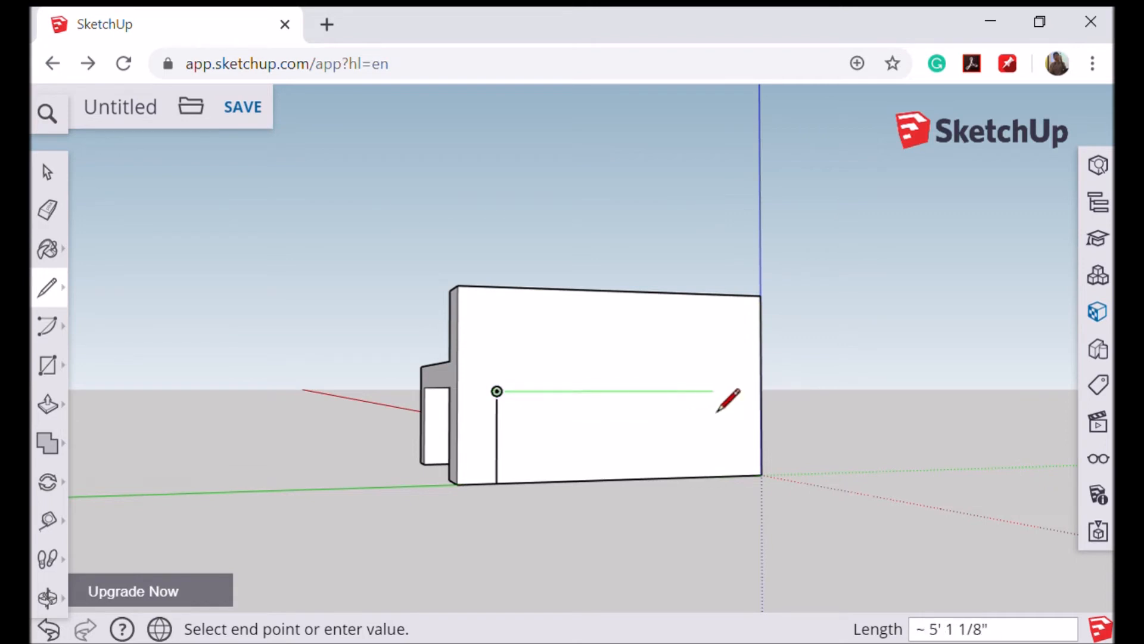
{"action": "left_click", "coordinate": [720, 390]}
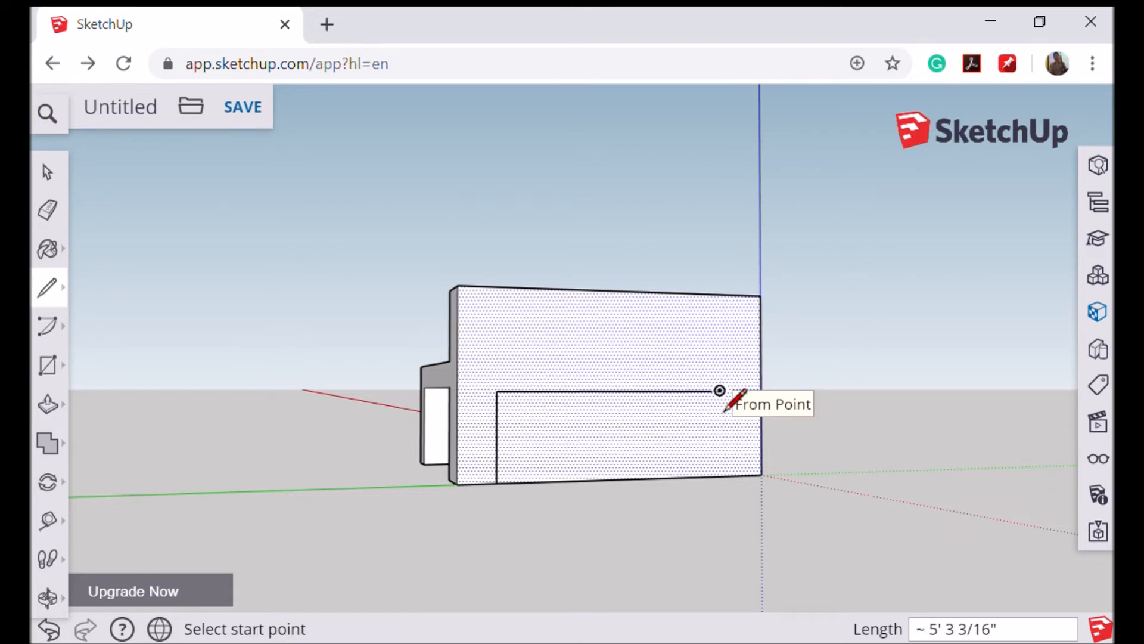
{"action": "right_click", "coordinate": [720, 390]}
{"action": "mouse_move", "coordinate": [723, 386]}
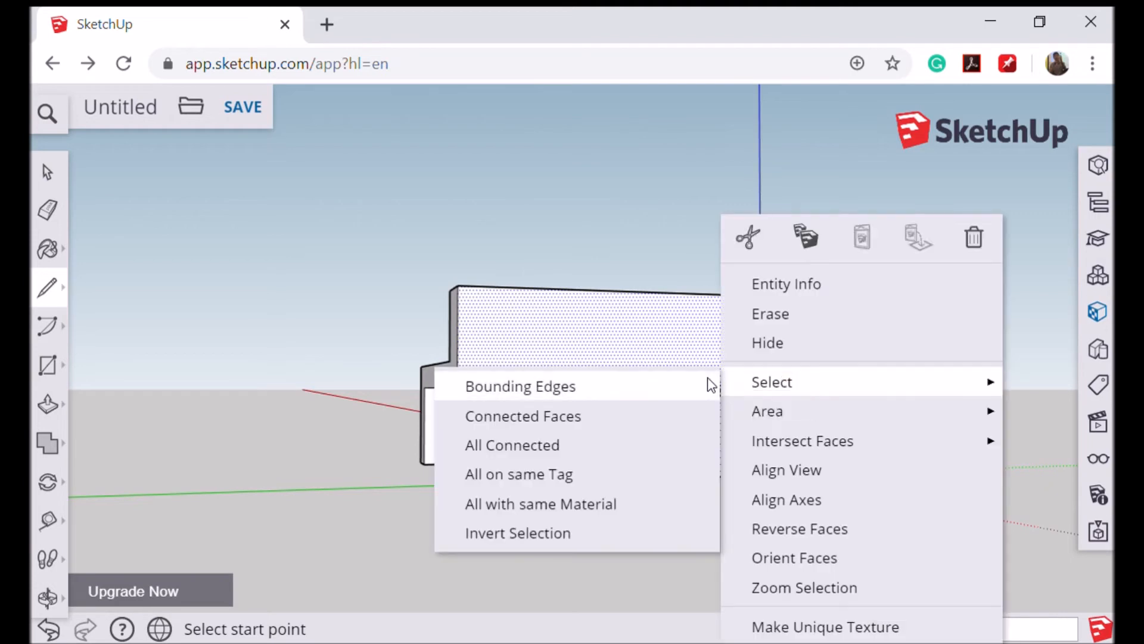
{"action": "key", "text": "Escape"}
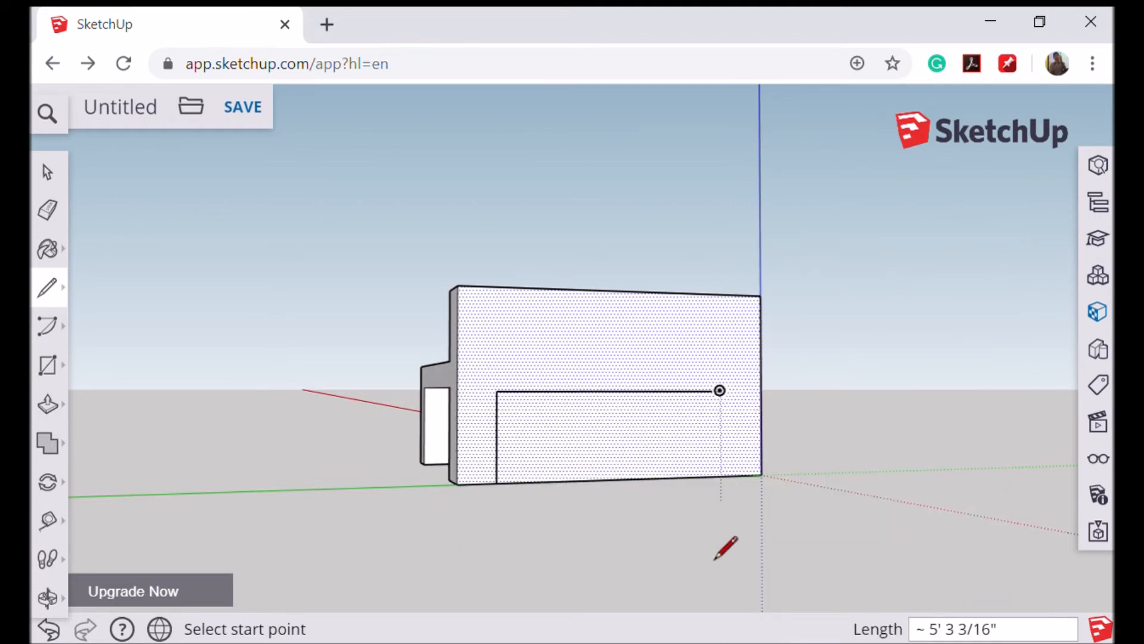
{"action": "left_click", "coordinate": [723, 417]}
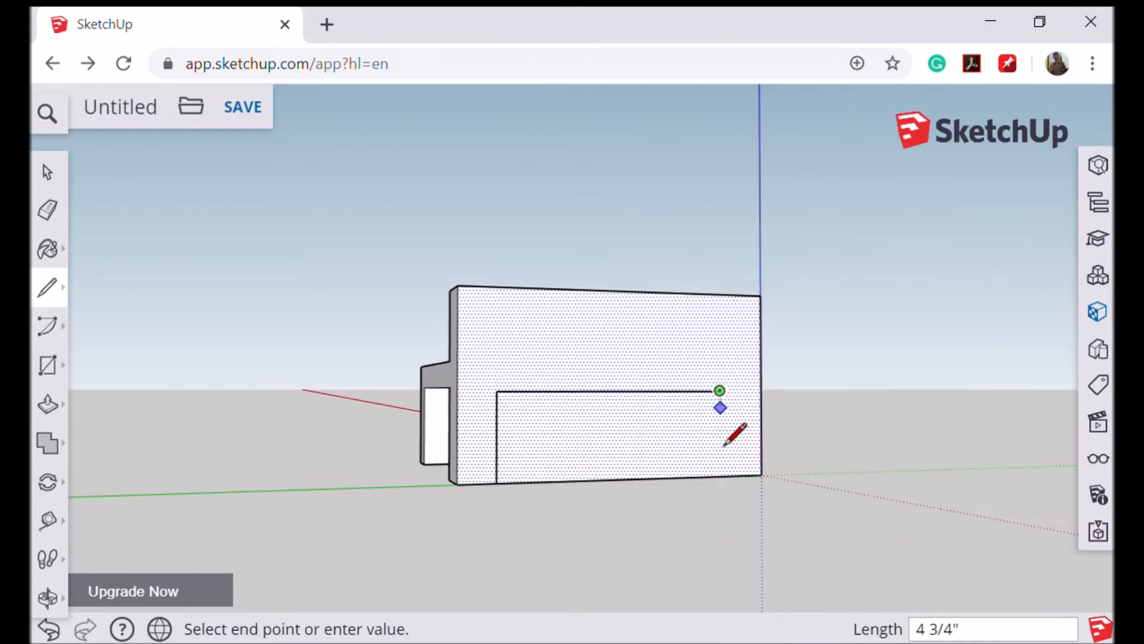
{"action": "left_click", "coordinate": [720, 476]}
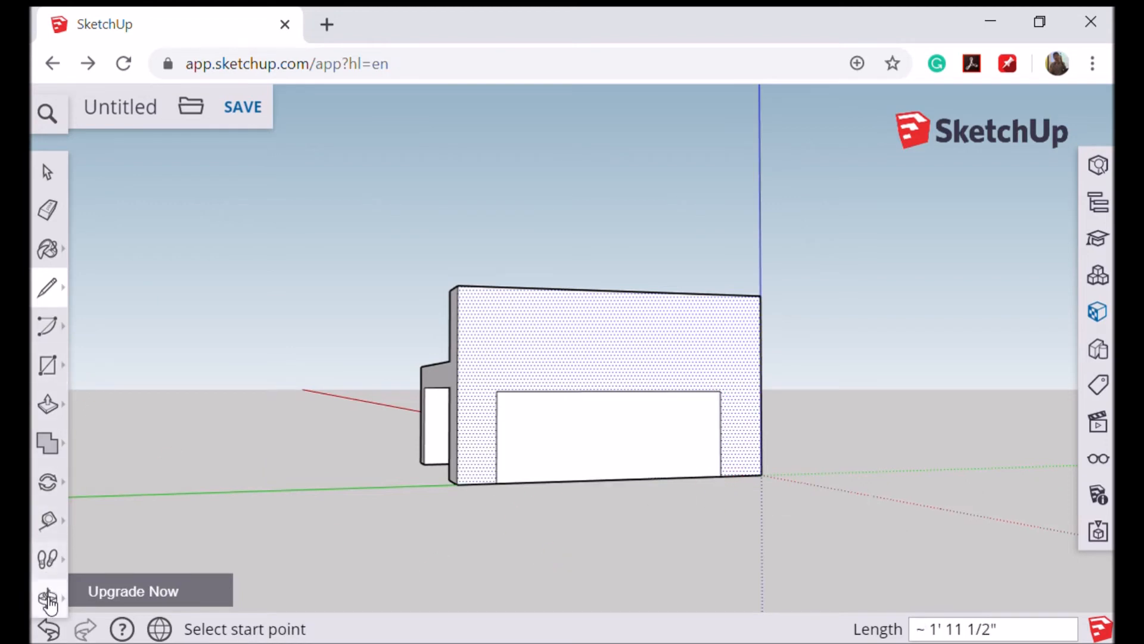
Push the rear opening about 1' 5/8" through the backrest's full thickness to form the two back legs
{"action": "left_click", "coordinate": [48, 599]}
{"action": "left_click", "coordinate": [114, 520]}
{"action": "left_click_drag", "start_coordinate": [316, 542], "coordinate": [521, 546]}
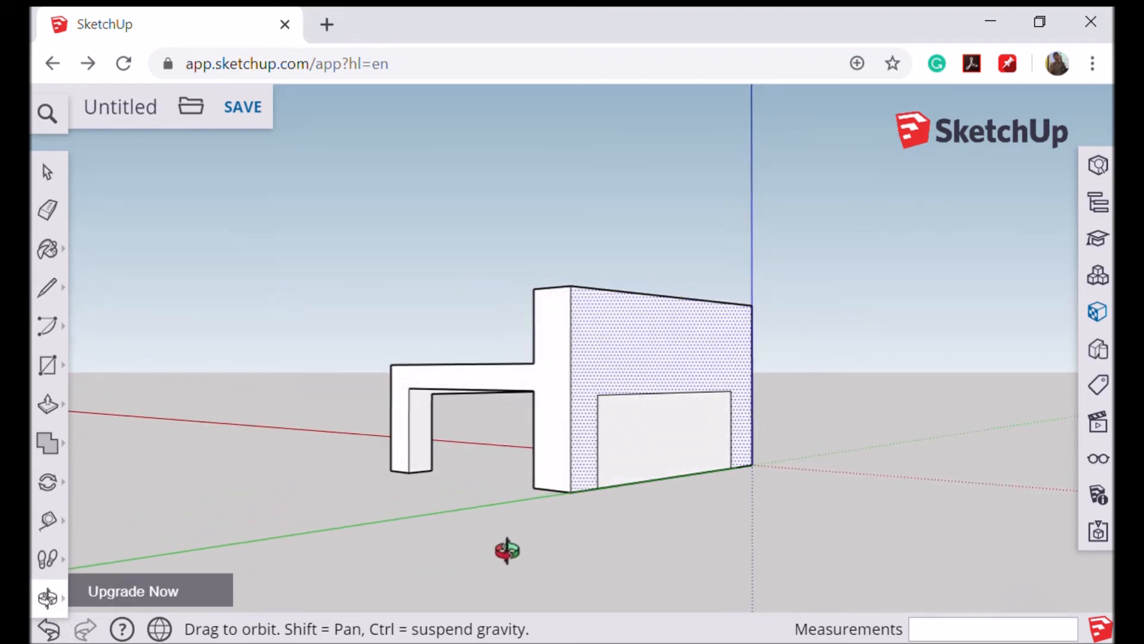
{"action": "left_click", "coordinate": [48, 404]}
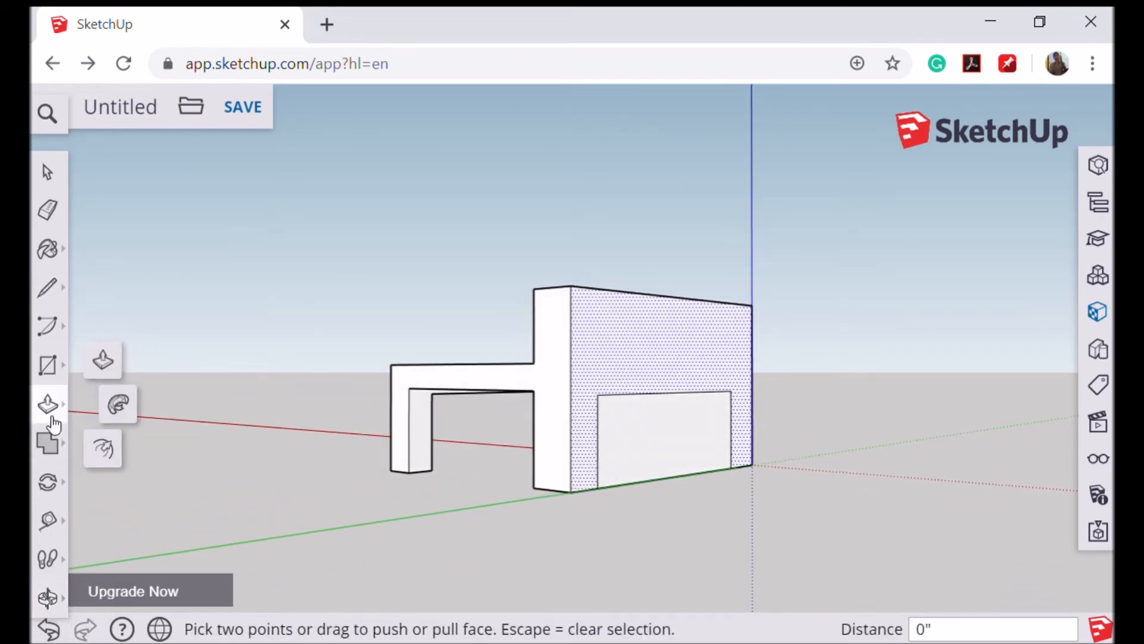
{"action": "left_click", "coordinate": [660, 471]}
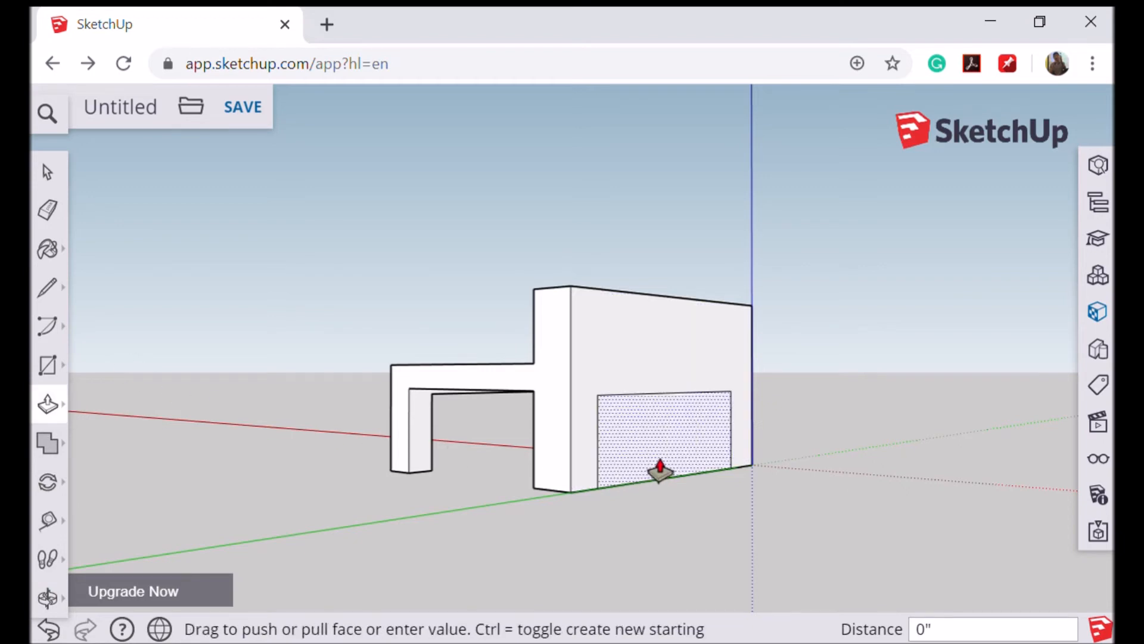
{"action": "left_click", "coordinate": [626, 449]}
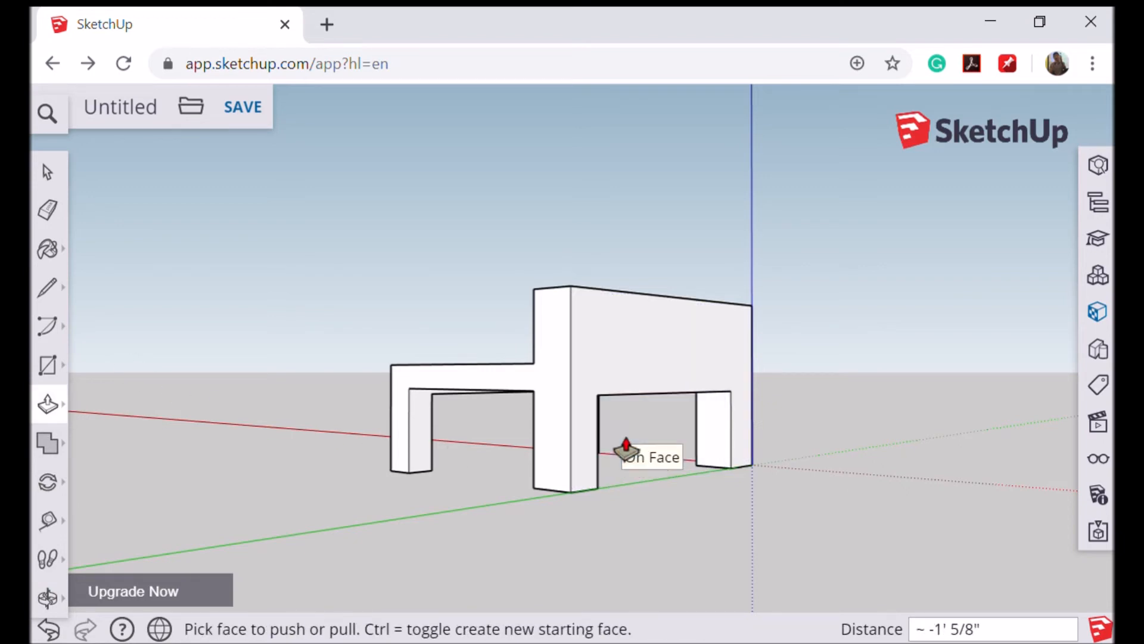
Select the entire chair model and paint all its faces with the Helen_Skin material
{"action": "left_click", "coordinate": [47, 598]}
{"action": "left_click_drag", "start_coordinate": [478, 557], "coordinate": [830, 529]}
{"action": "left_click_drag", "start_coordinate": [358, 542], "coordinate": [753, 556]}
{"action": "mouse_move", "coordinate": [214, 492]}
{"action": "left_mouse_down"}
{"action": "mouse_move", "coordinate": [251, 451]}
{"action": "mouse_move", "coordinate": [327, 417]}
{"action": "mouse_move", "coordinate": [572, 569]}
{"action": "left_mouse_up"}
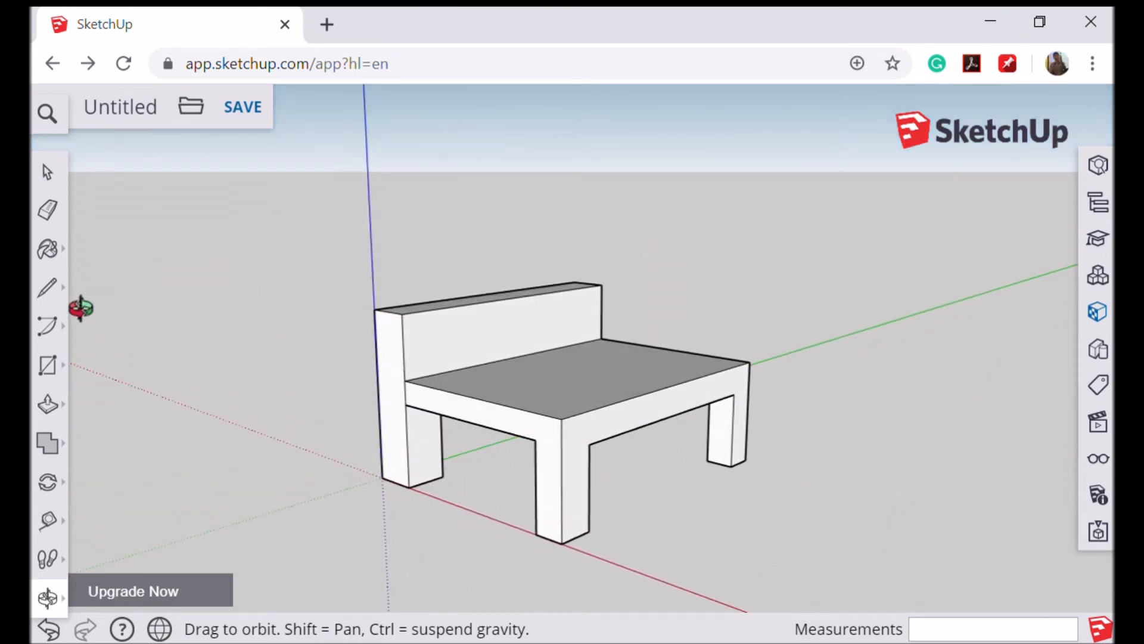
{"action": "left_click", "coordinate": [48, 173]}
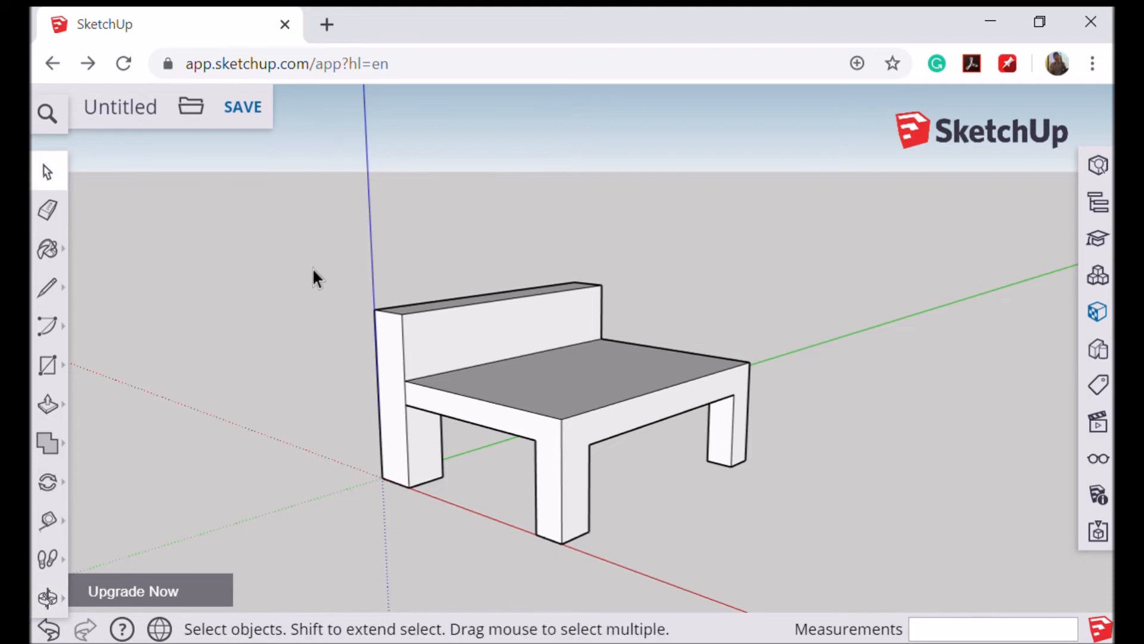
{"action": "mouse_move", "coordinate": [305, 257]}
{"action": "left_mouse_down"}
{"action": "mouse_move", "coordinate": [479, 391]}
{"action": "mouse_move", "coordinate": [810, 577]}
{"action": "left_mouse_up"}
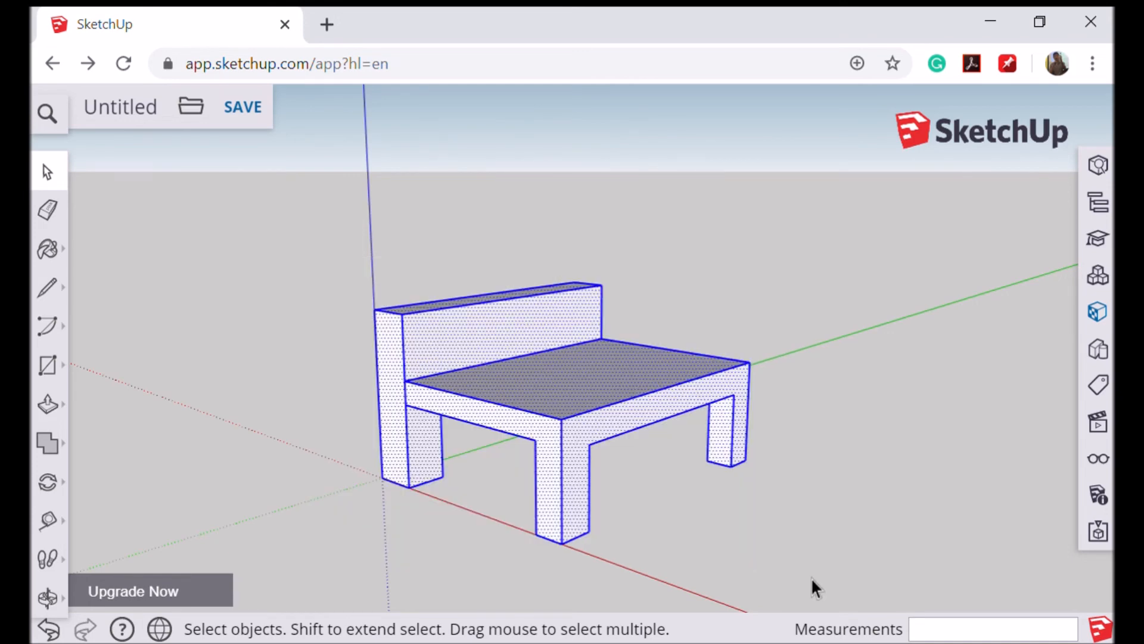
{"action": "left_click", "coordinate": [55, 262]}
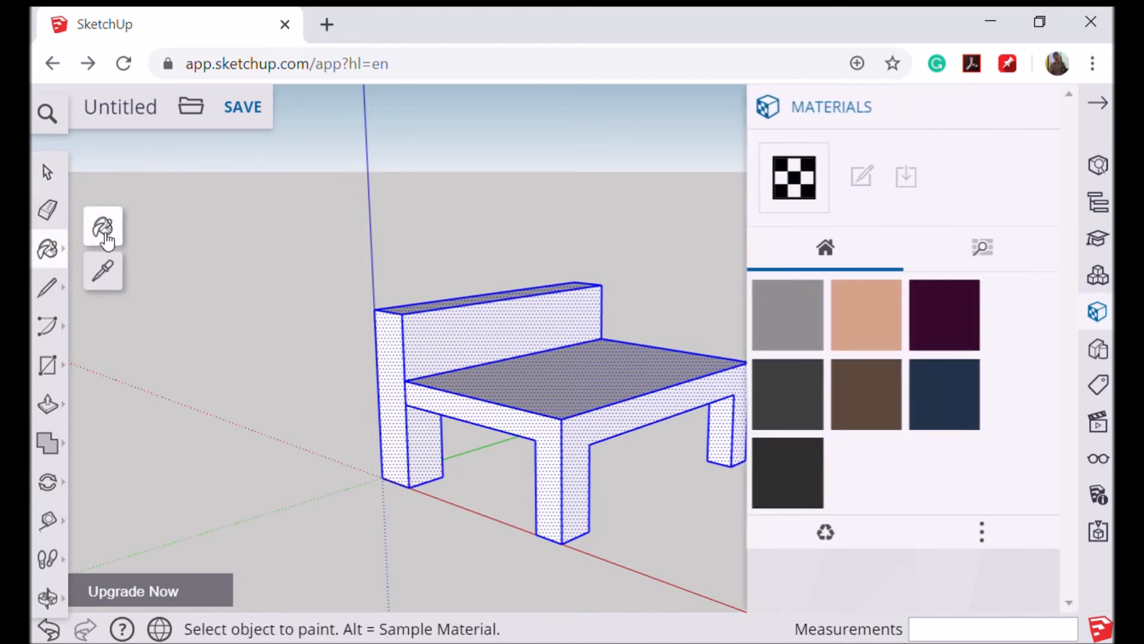
{"action": "left_click", "coordinate": [105, 236]}
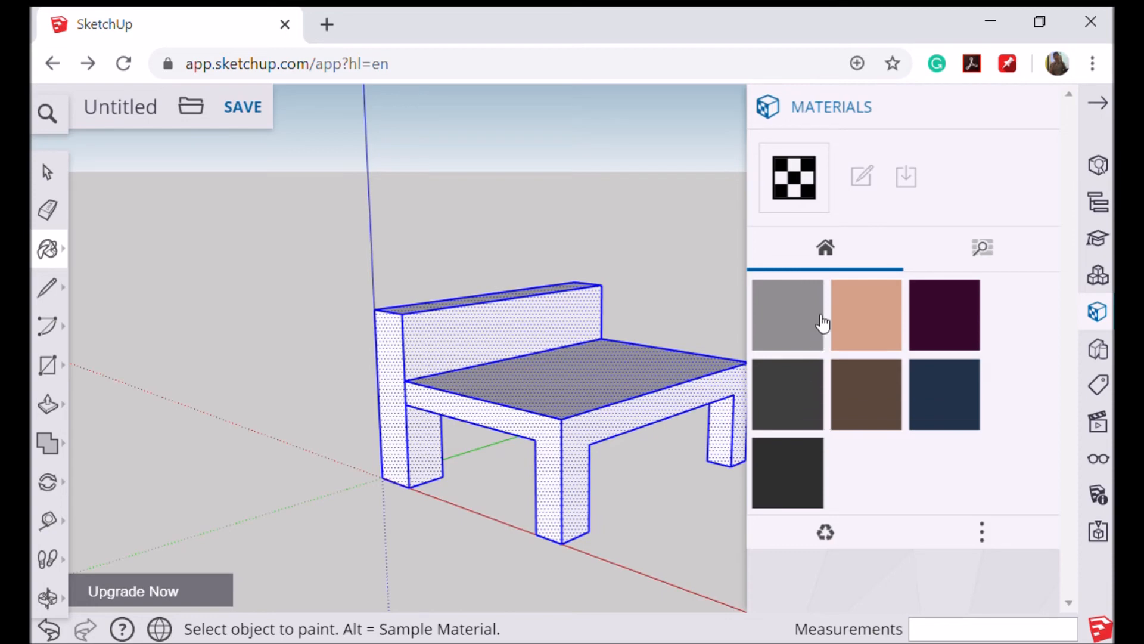
{"action": "left_click", "coordinate": [867, 327]}
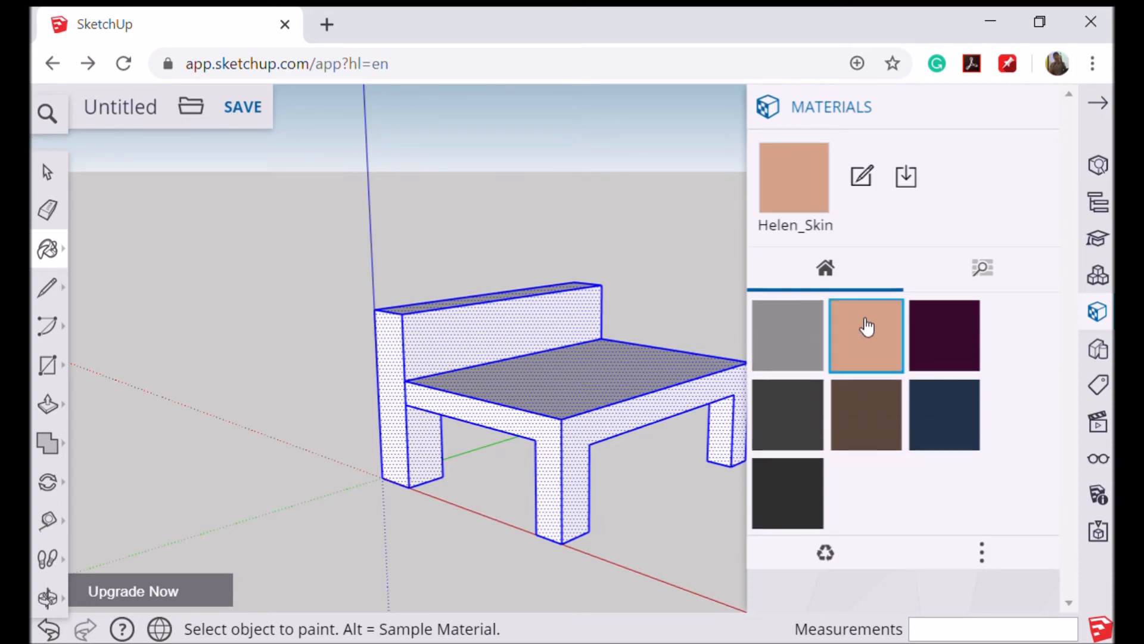
{"action": "left_click", "coordinate": [575, 416]}
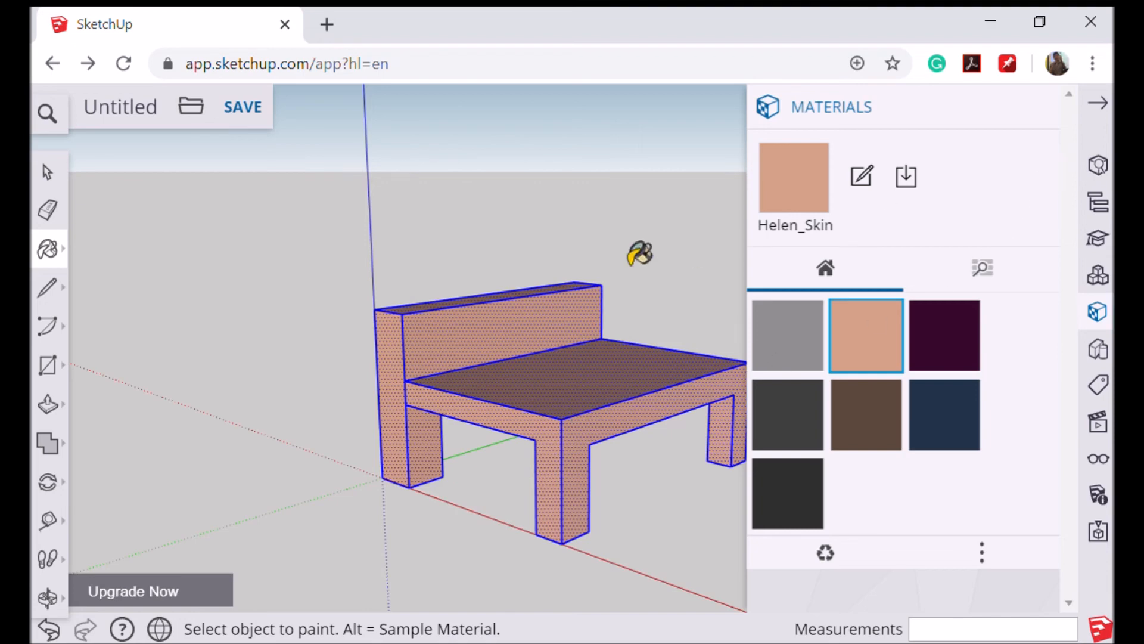
{"action": "left_click", "coordinate": [47, 172]}
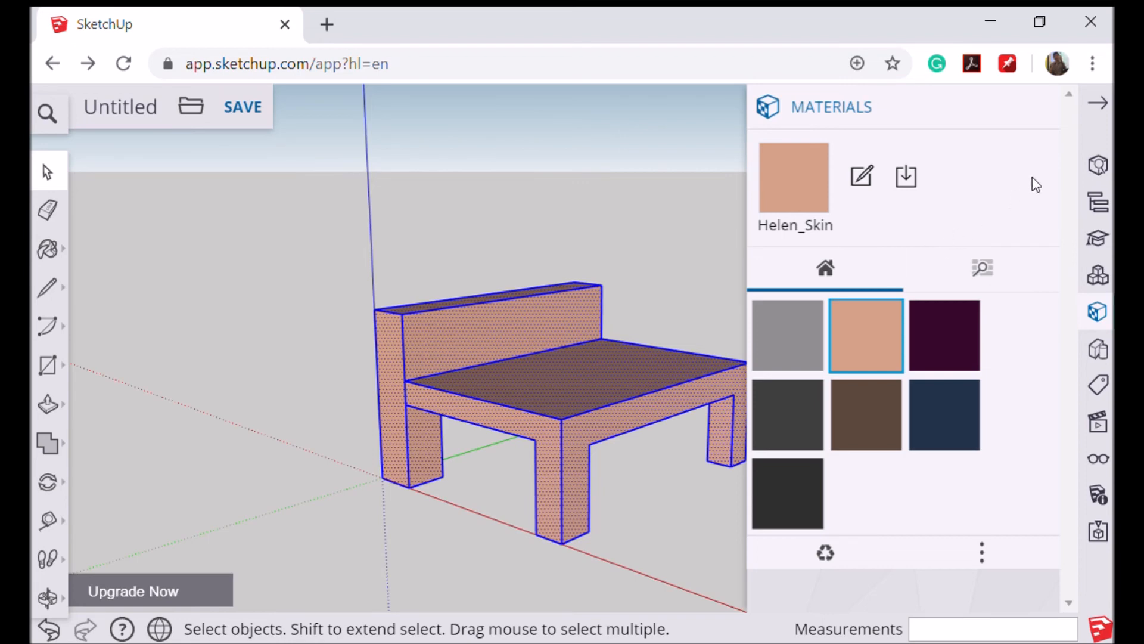
{"action": "left_click", "coordinate": [1098, 103]}
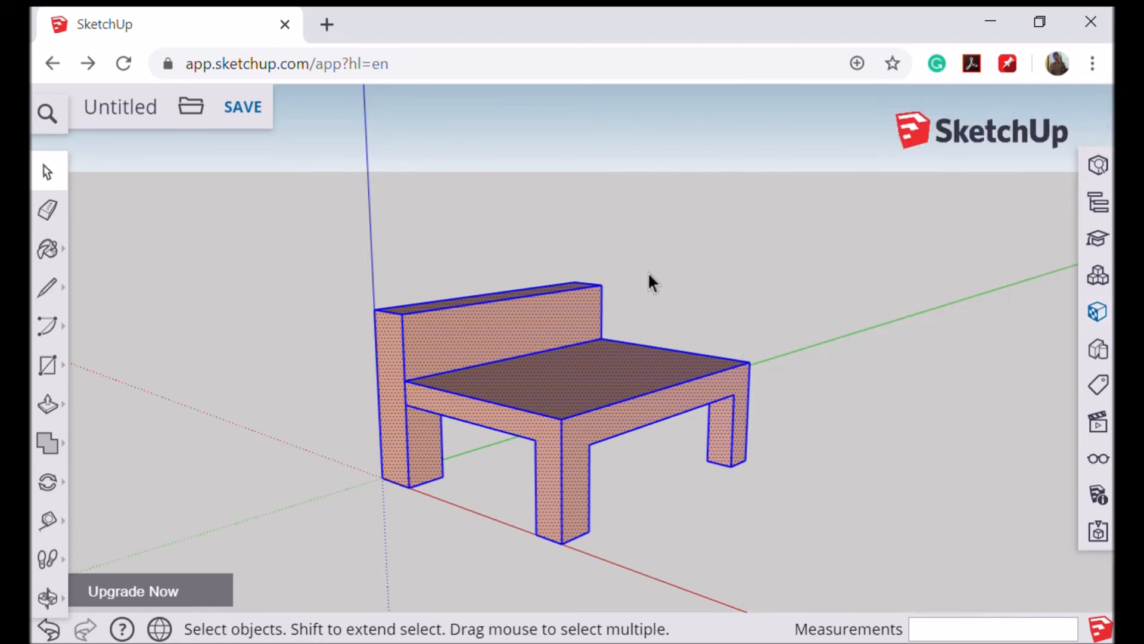
Save the model as chair2 in the SketchUp project folder
{"action": "left_click", "coordinate": [263, 129]}
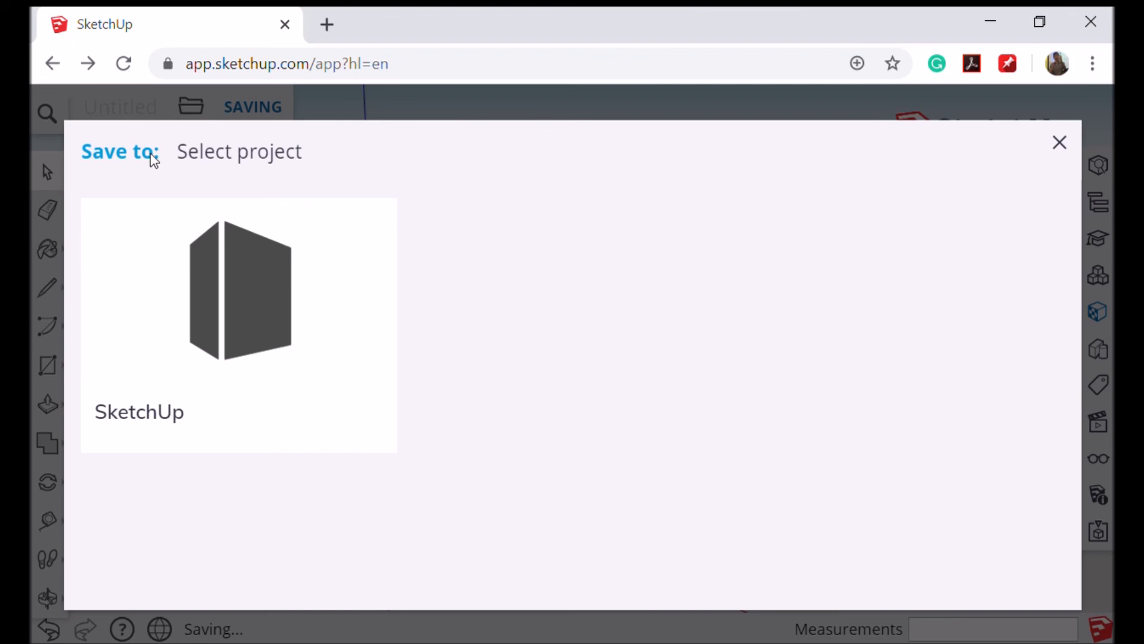
{"action": "left_click", "coordinate": [251, 292]}
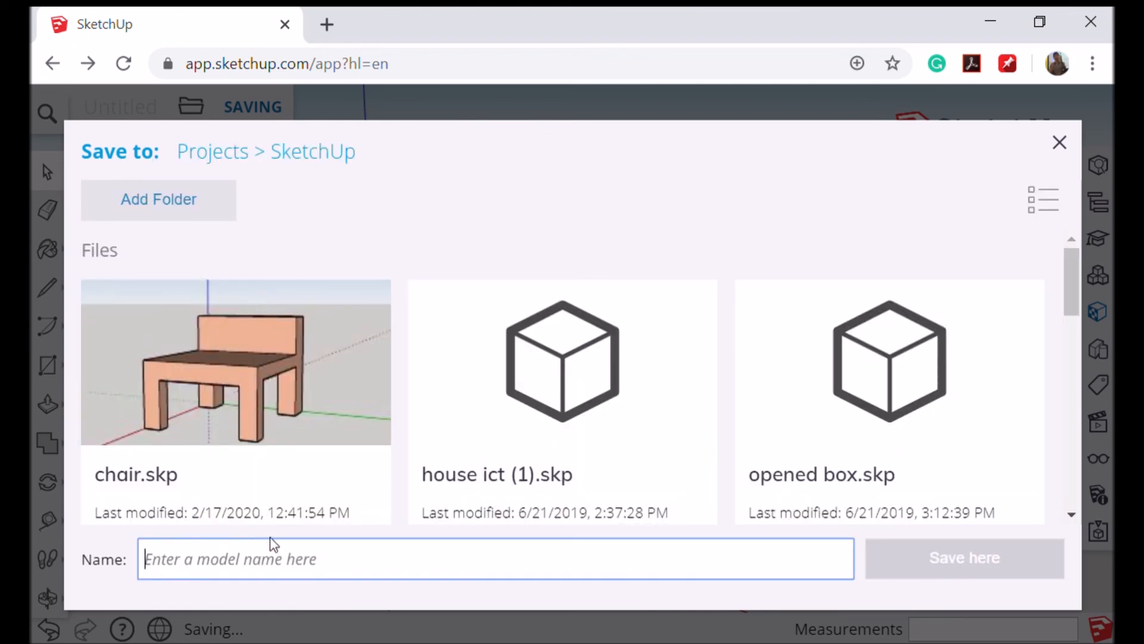
{"action": "type", "text": "chair2"}
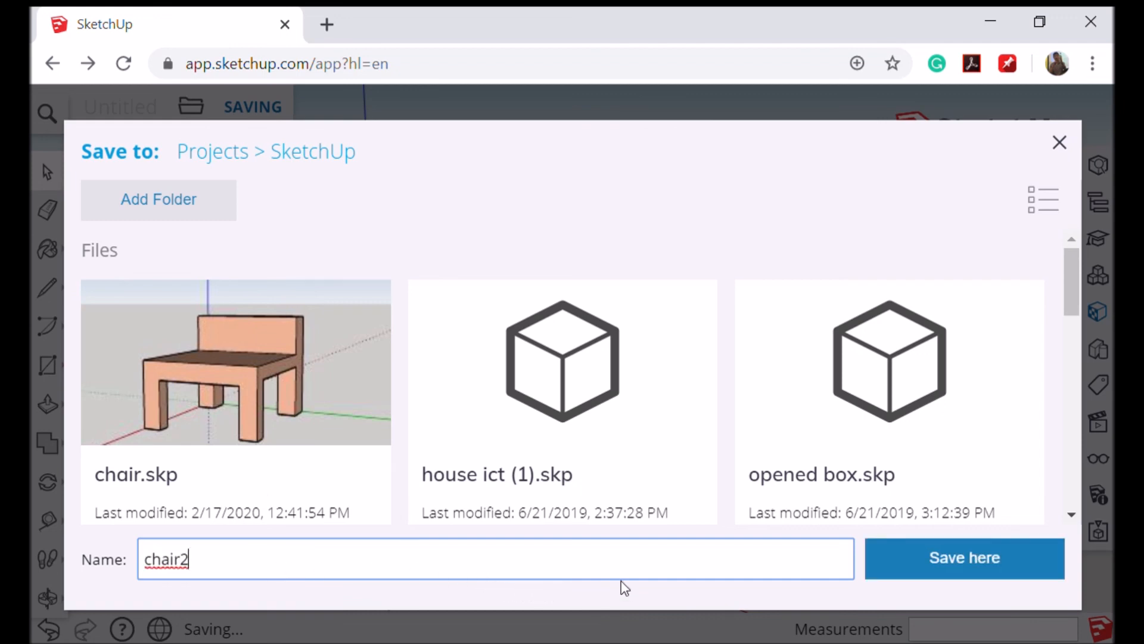
{"action": "left_click", "coordinate": [922, 574]}
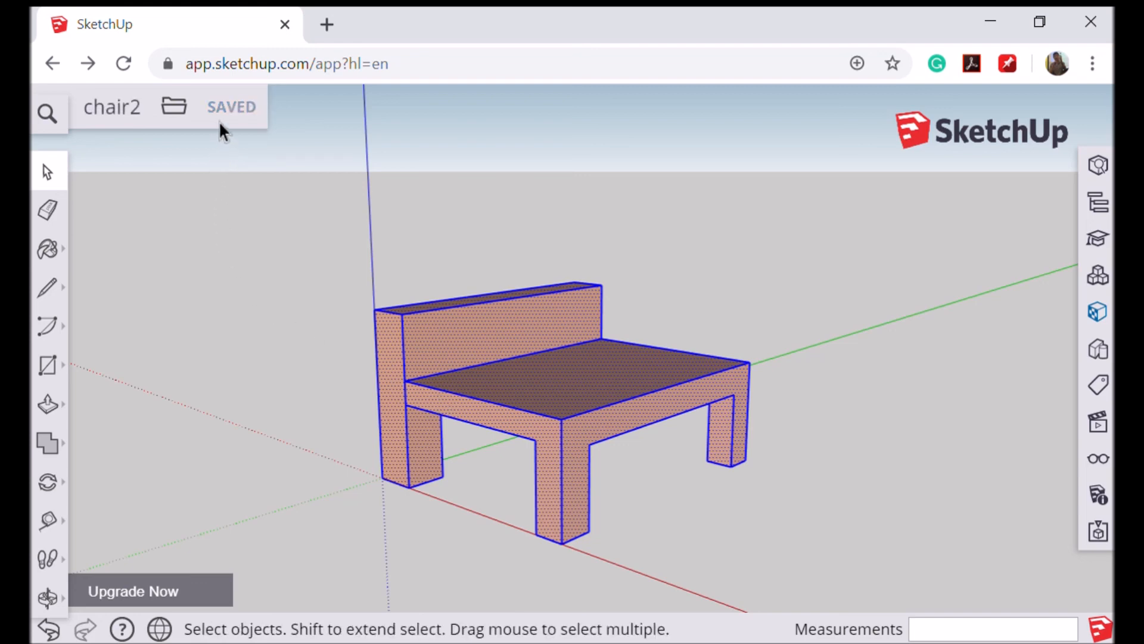
Download the model as a .skp file in the 2019 version
{"action": "left_click", "coordinate": [181, 111]}
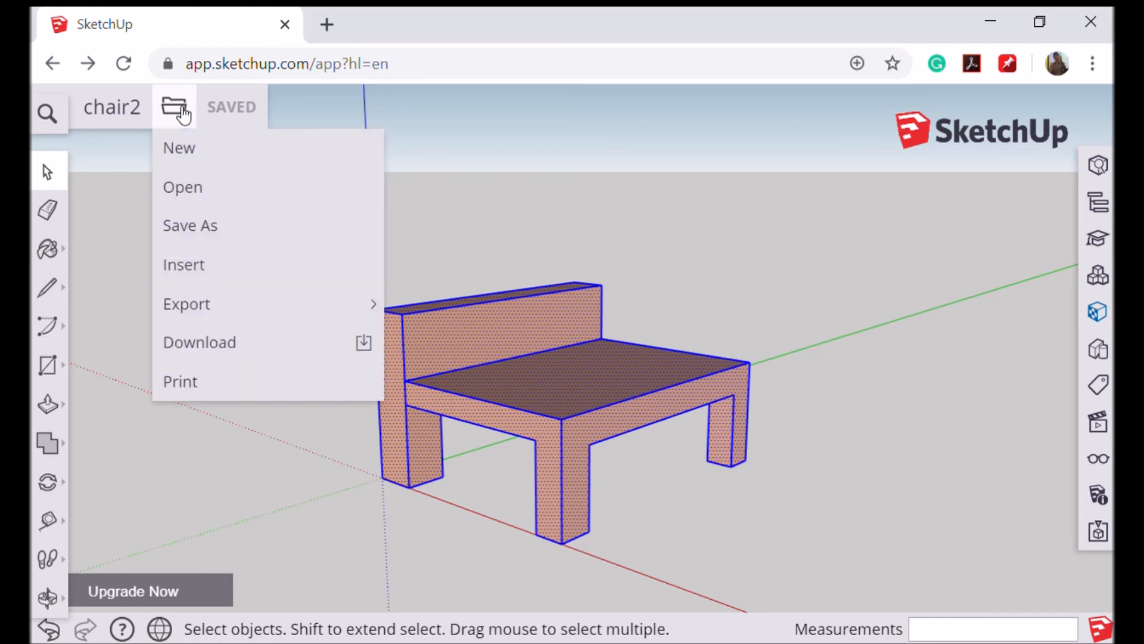
{"action": "left_click", "coordinate": [267, 344]}
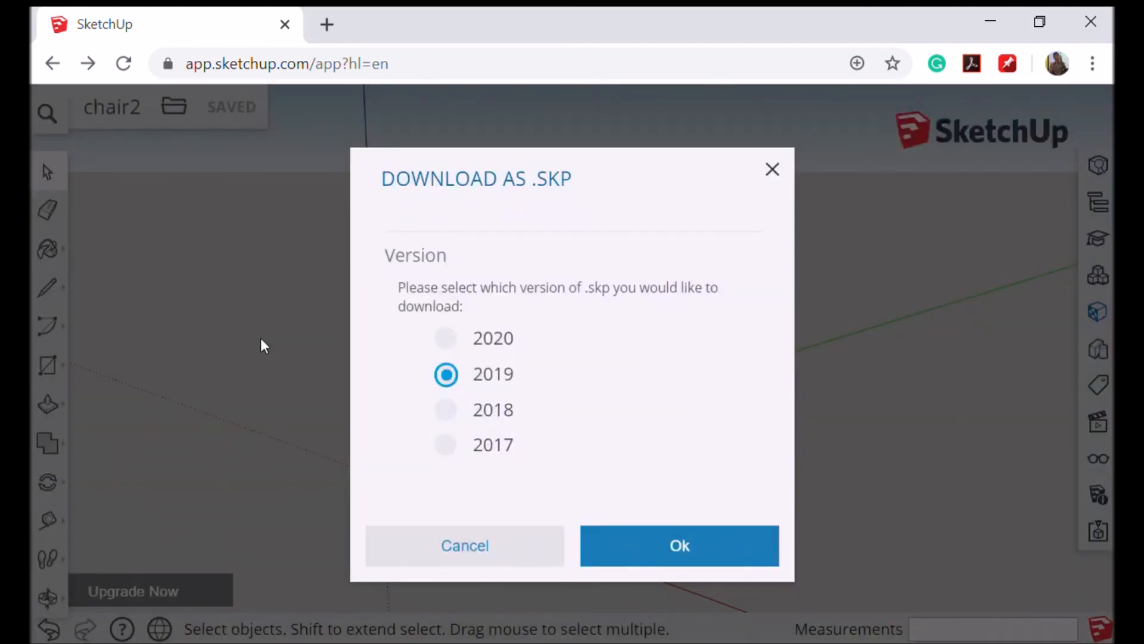
{"action": "left_click", "coordinate": [669, 559]}
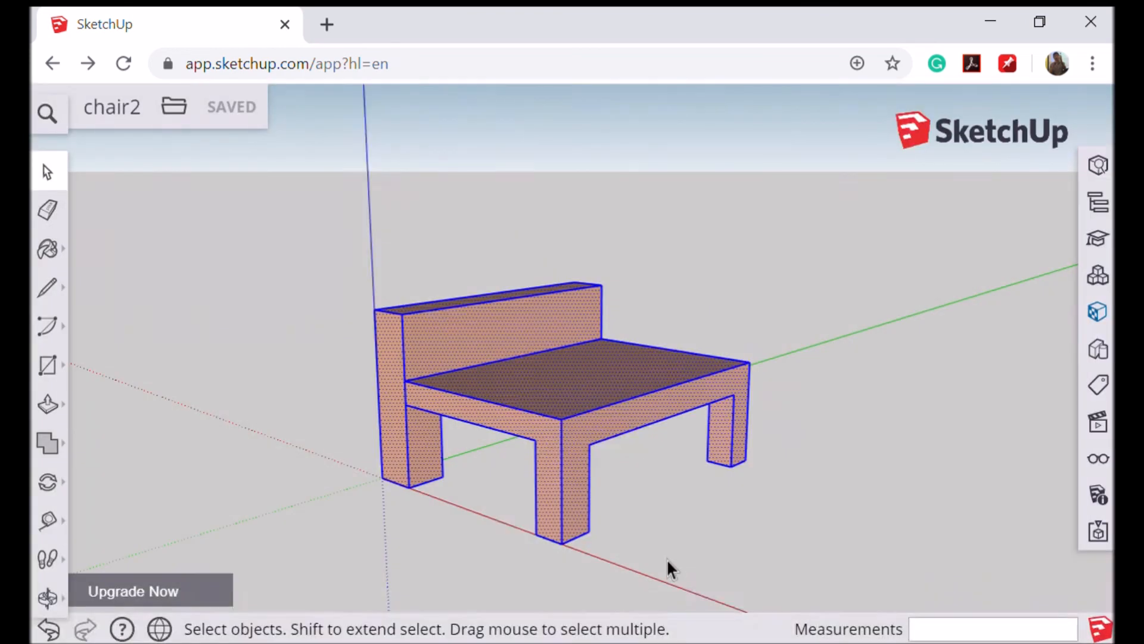